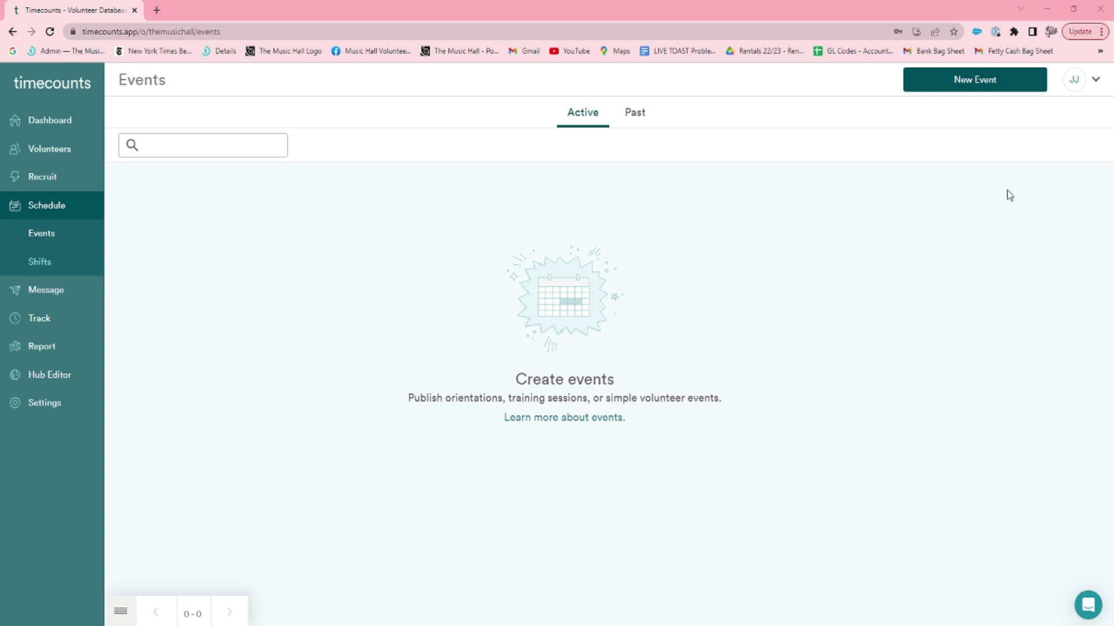
Start a new repeating event named 'Test Event One'.
click(1013, 78)
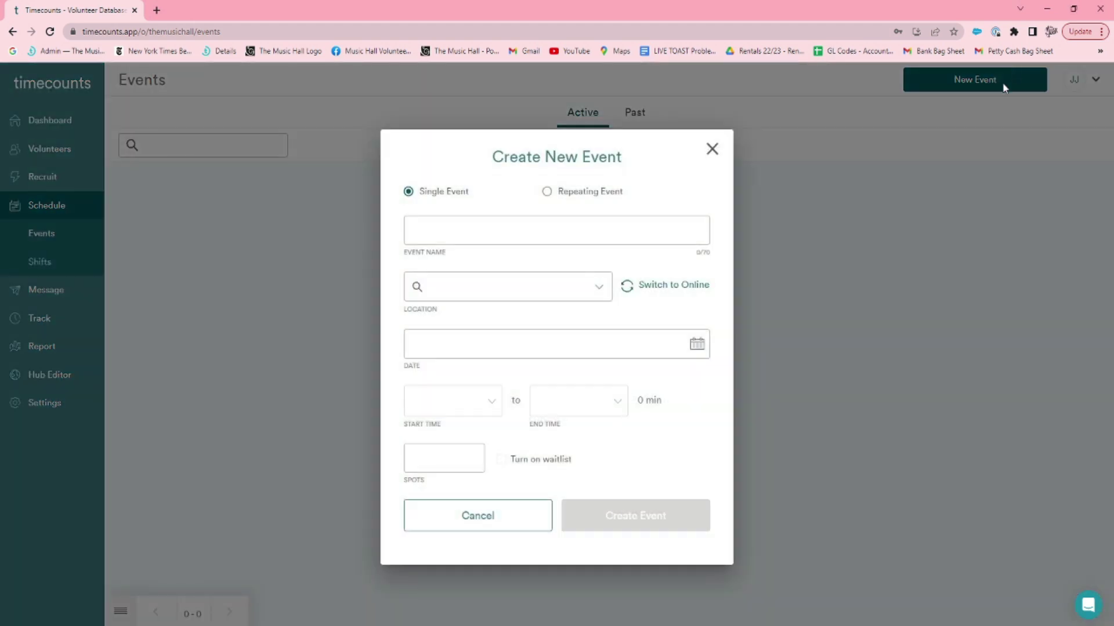
click(568, 221)
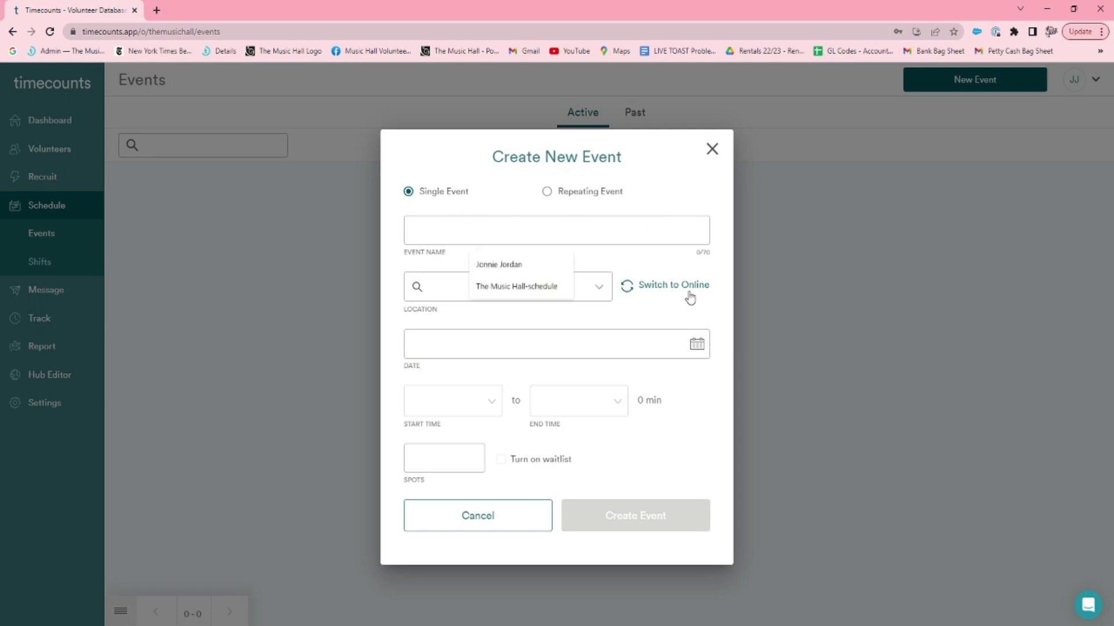
click(553, 195)
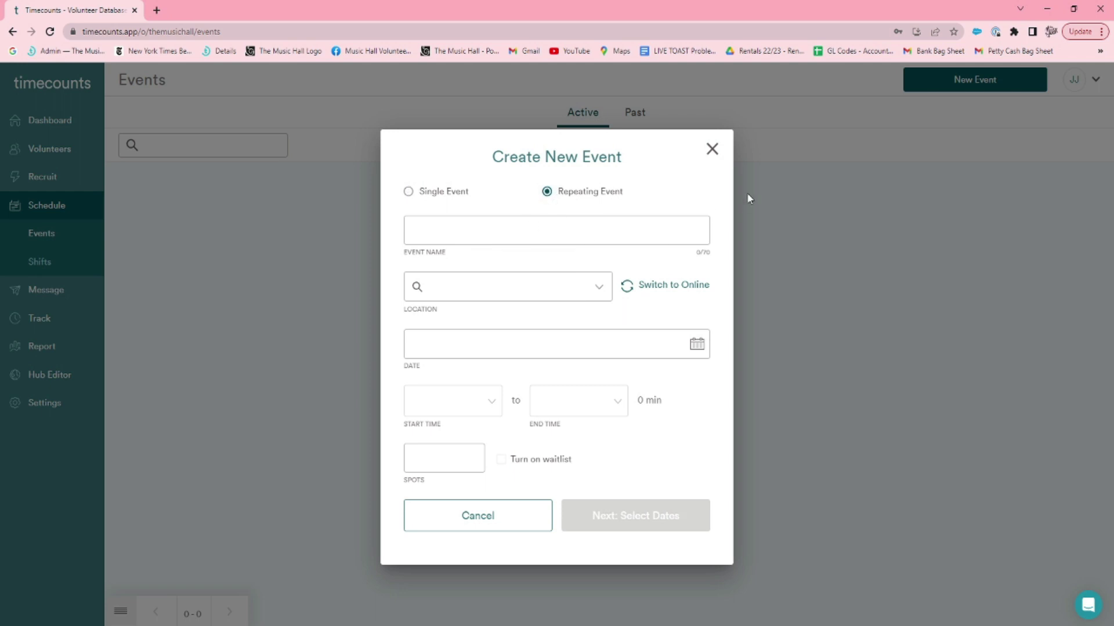
click(698, 230)
text(Test Event One)
Set the location to The Music Hall and the date to 15 May 2023.
click(590, 292)
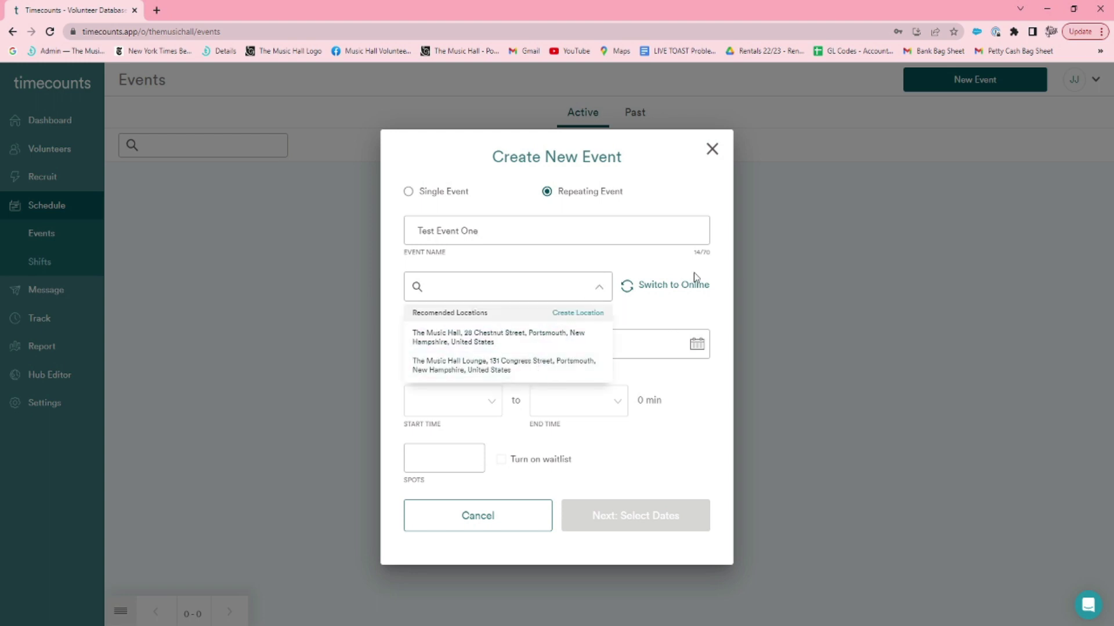
click(575, 345)
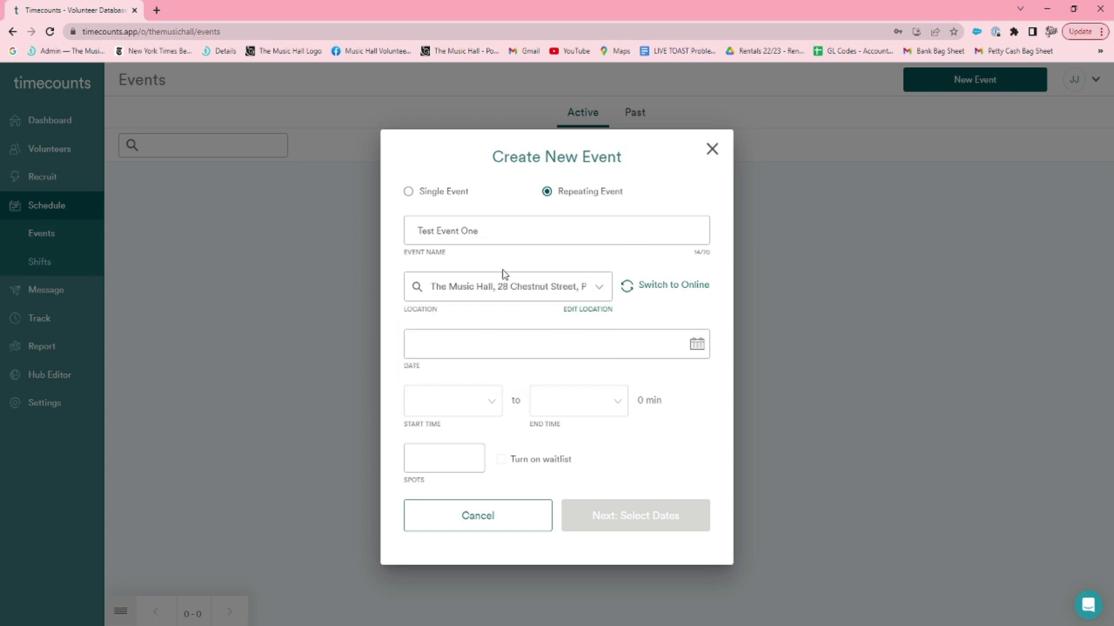
click(698, 346)
click(474, 473)
Set the event time to 1:00pm–2:00pm.
click(468, 392)
click(486, 323)
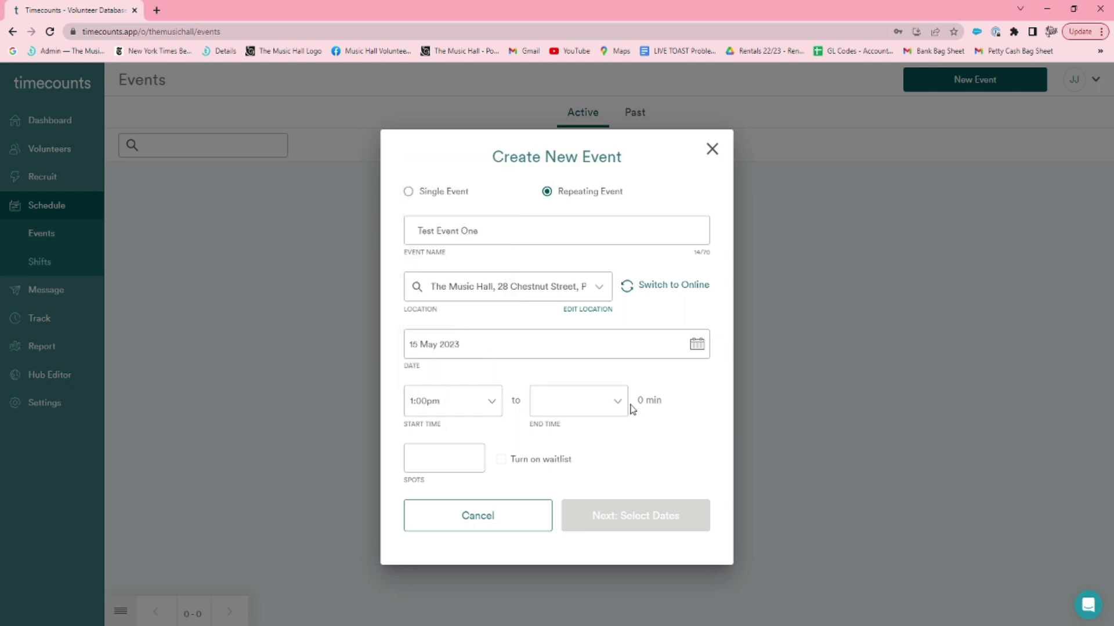
click(617, 403)
scroll(600, 354, down, 3)
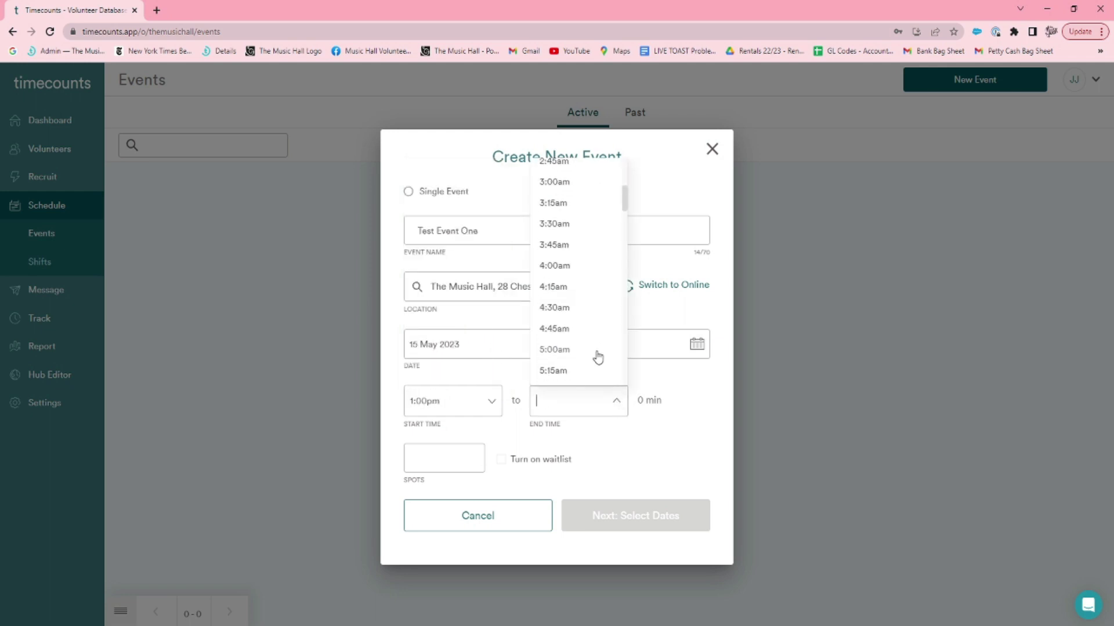
scroll(600, 355, up, 3)
scroll(600, 357, down, 20)
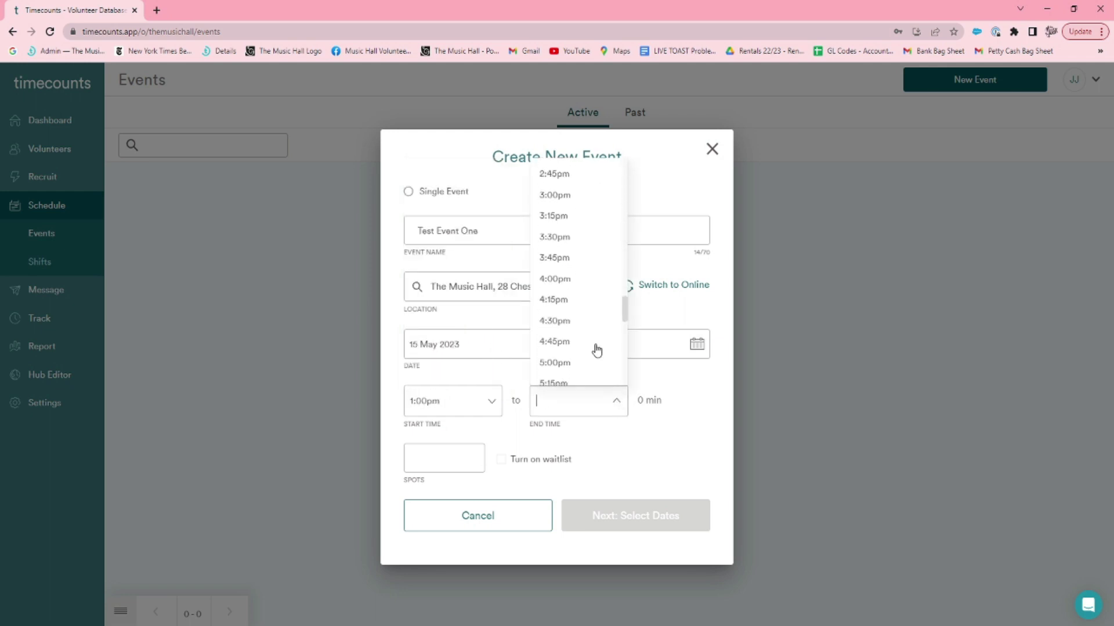
scroll(597, 350, up, 2)
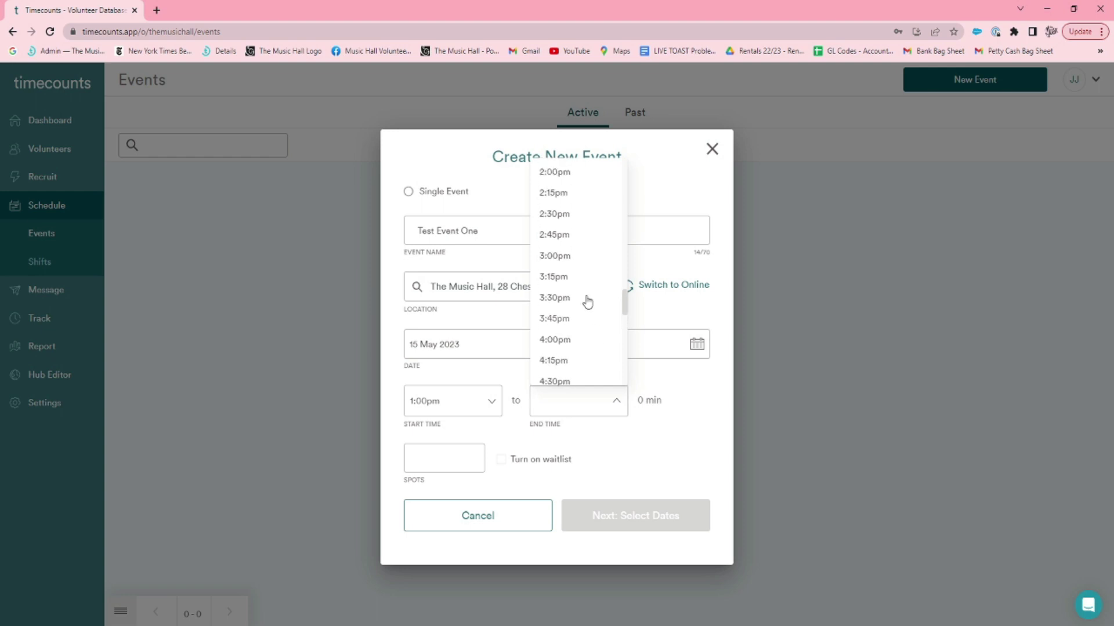
click(565, 178)
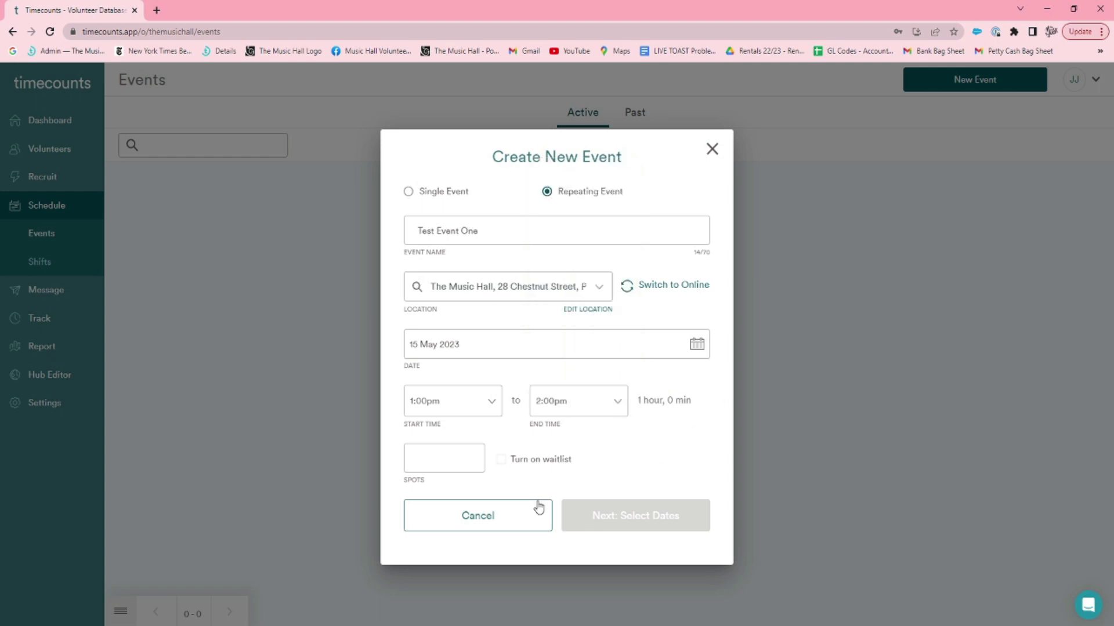
Give the event 15 spots and turn on the waitlist.
click(464, 458)
text(15)
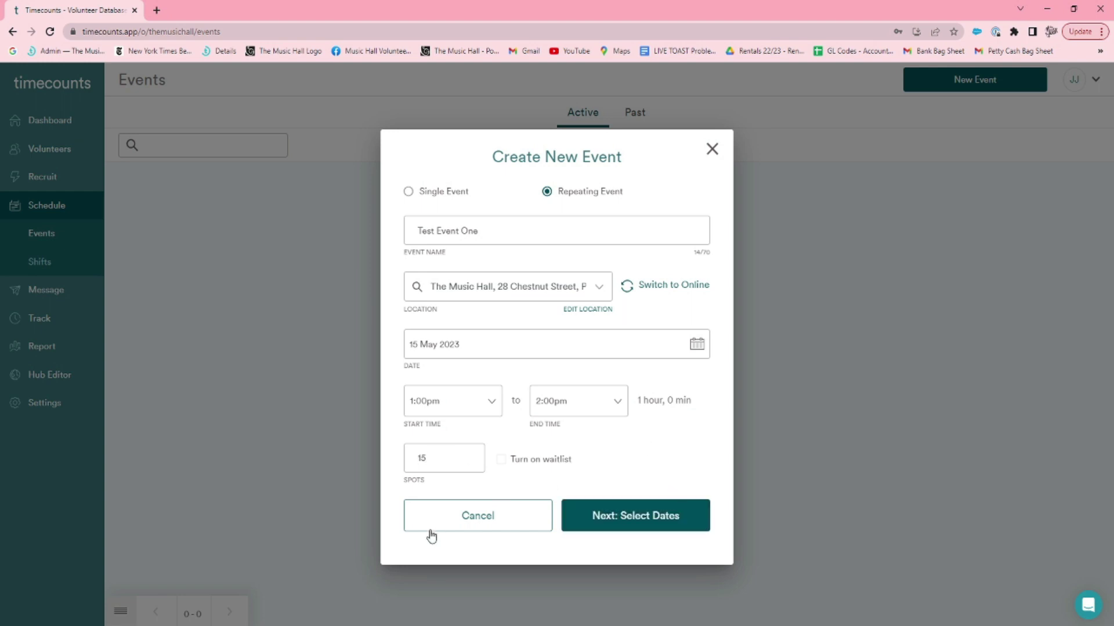
click(503, 462)
Make Test Event One repeat weekly on Mondays and Fridays.
click(658, 524)
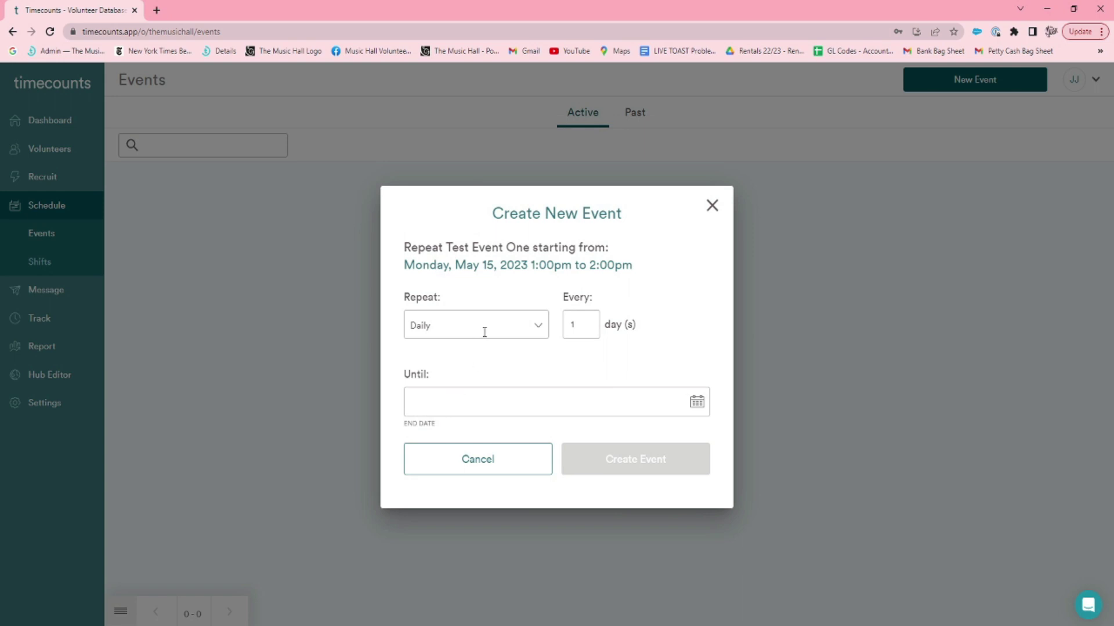
click(538, 332)
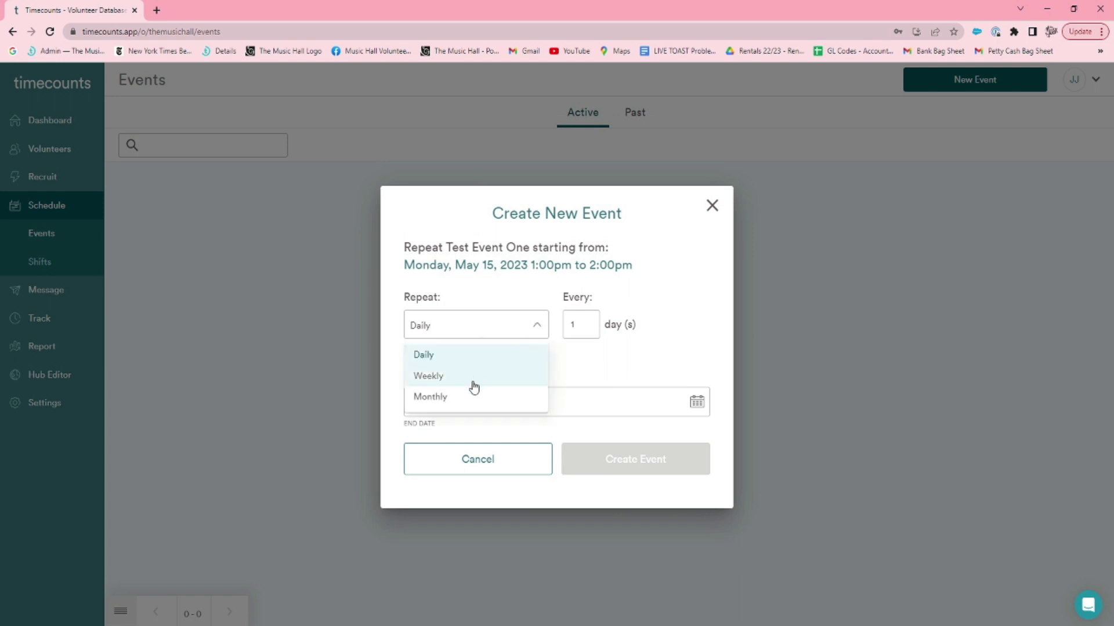
click(544, 331)
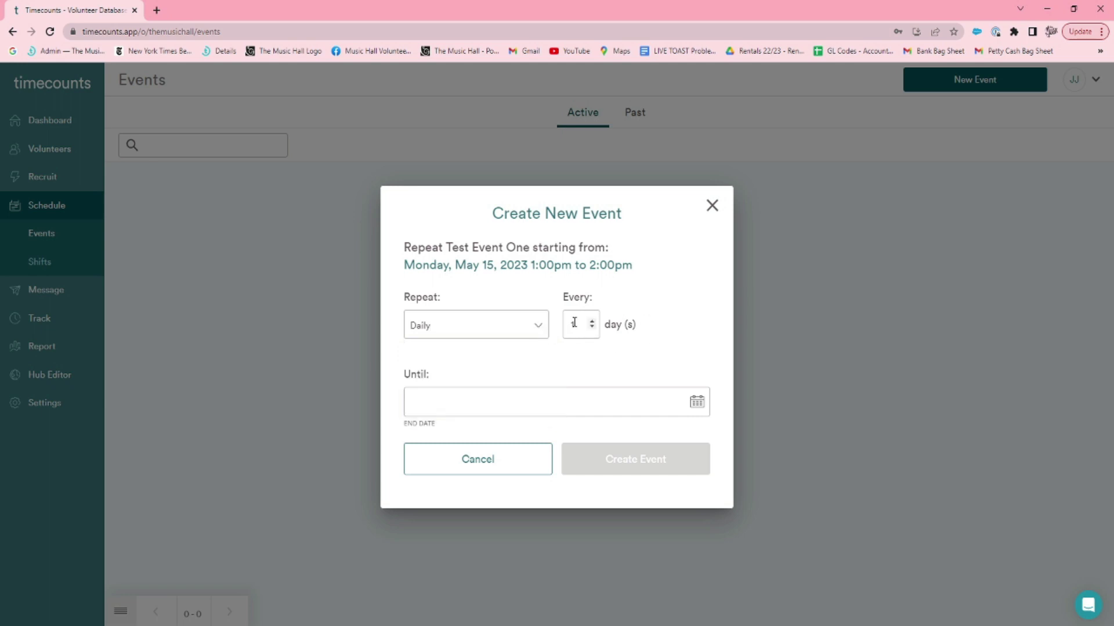
click(514, 330)
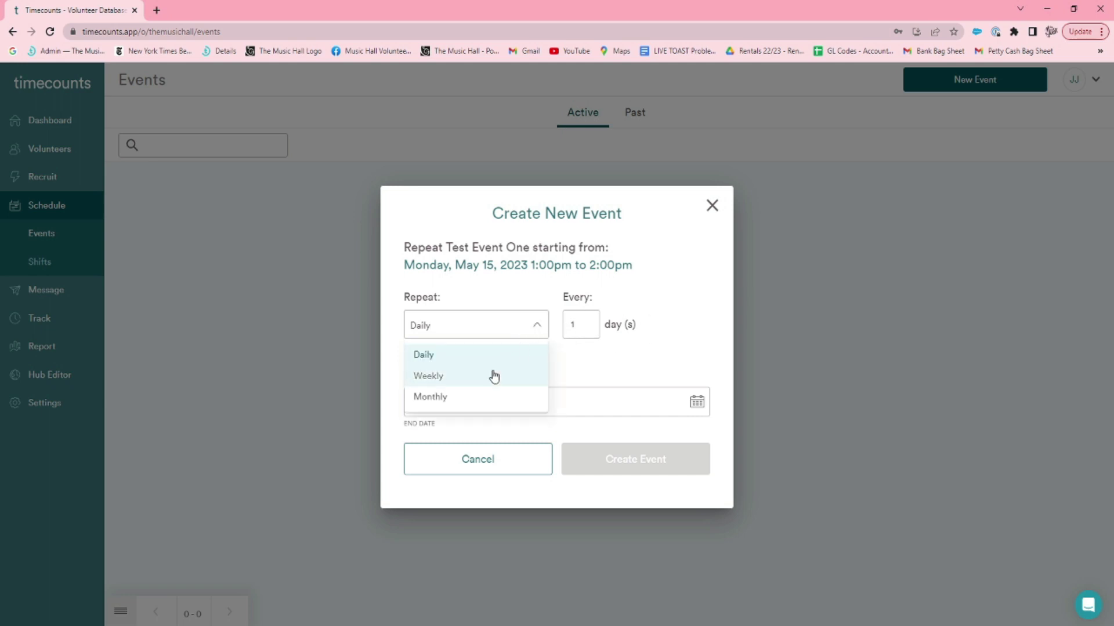
click(492, 375)
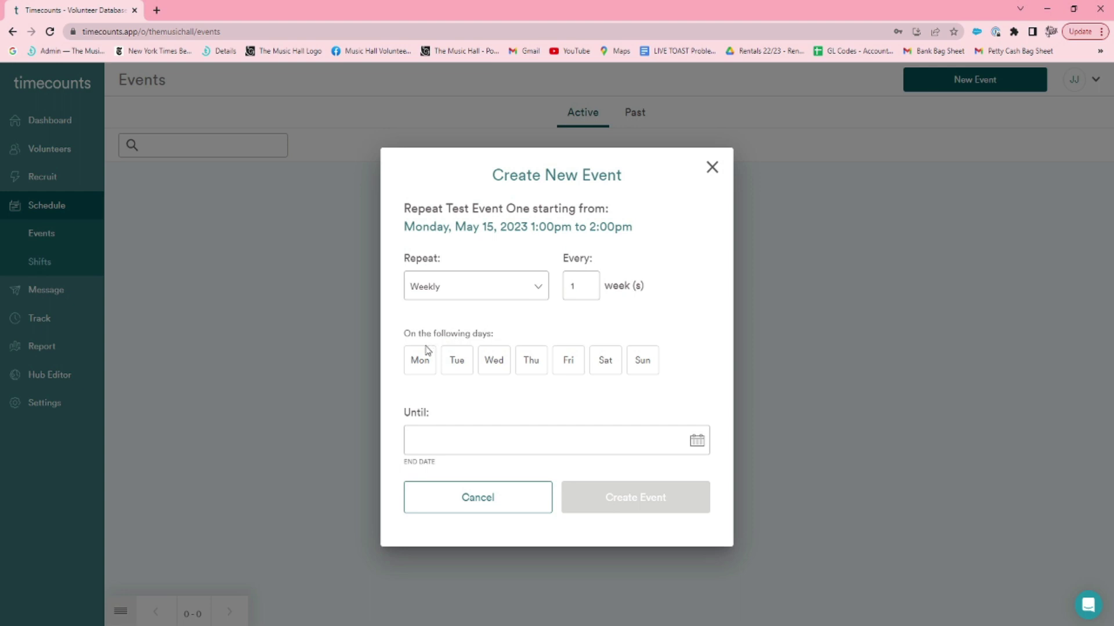
click(568, 360)
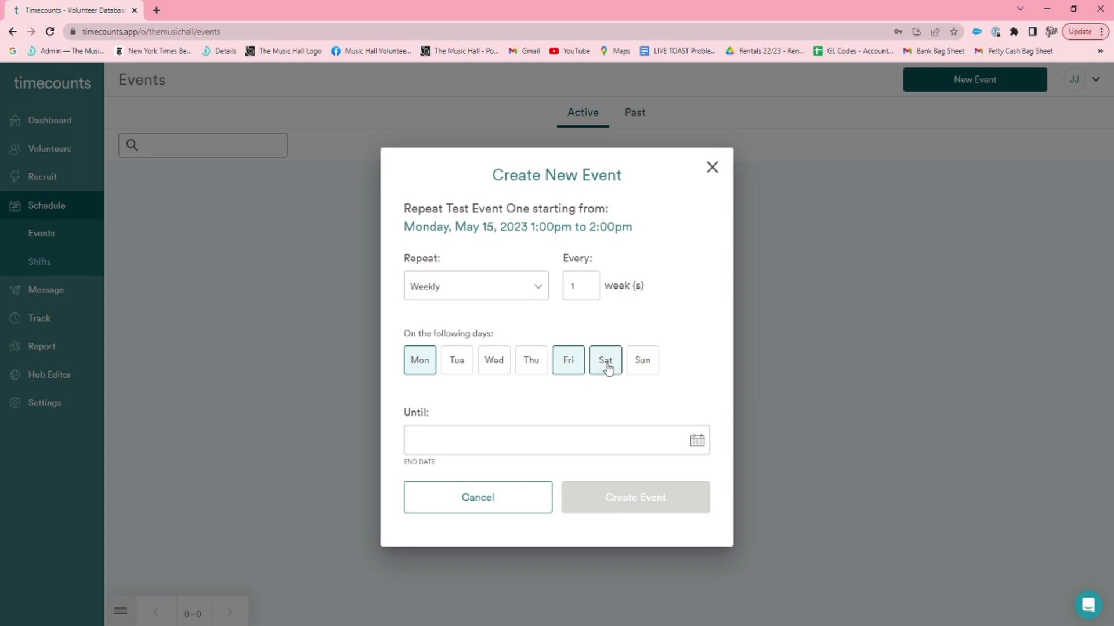
End the repetitions on 13 Jun 2023 and create the event.
click(471, 439)
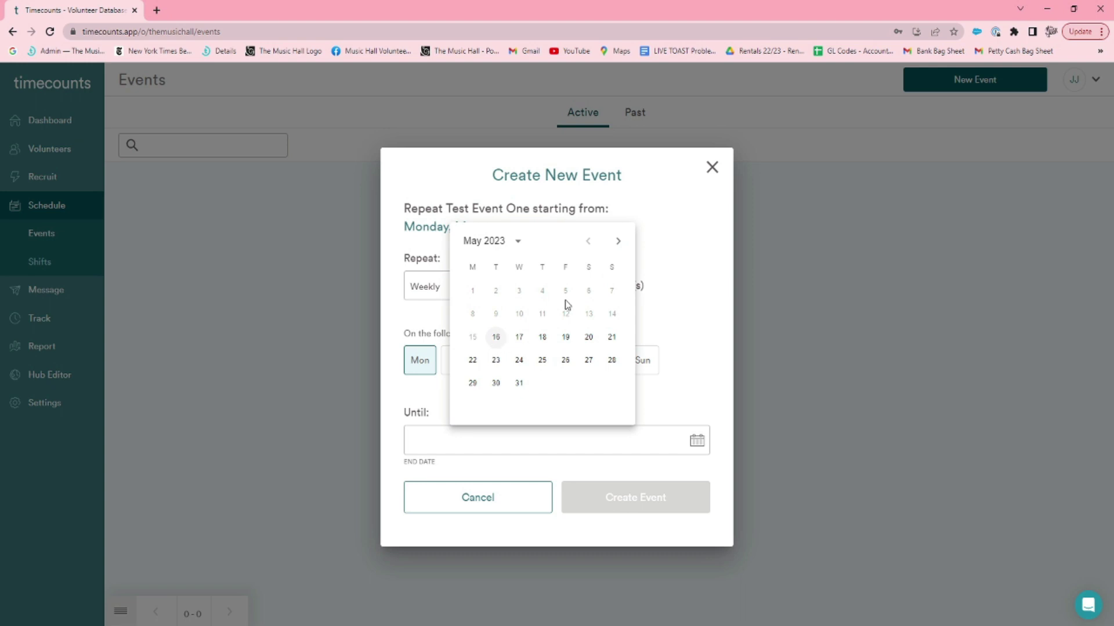
click(616, 243)
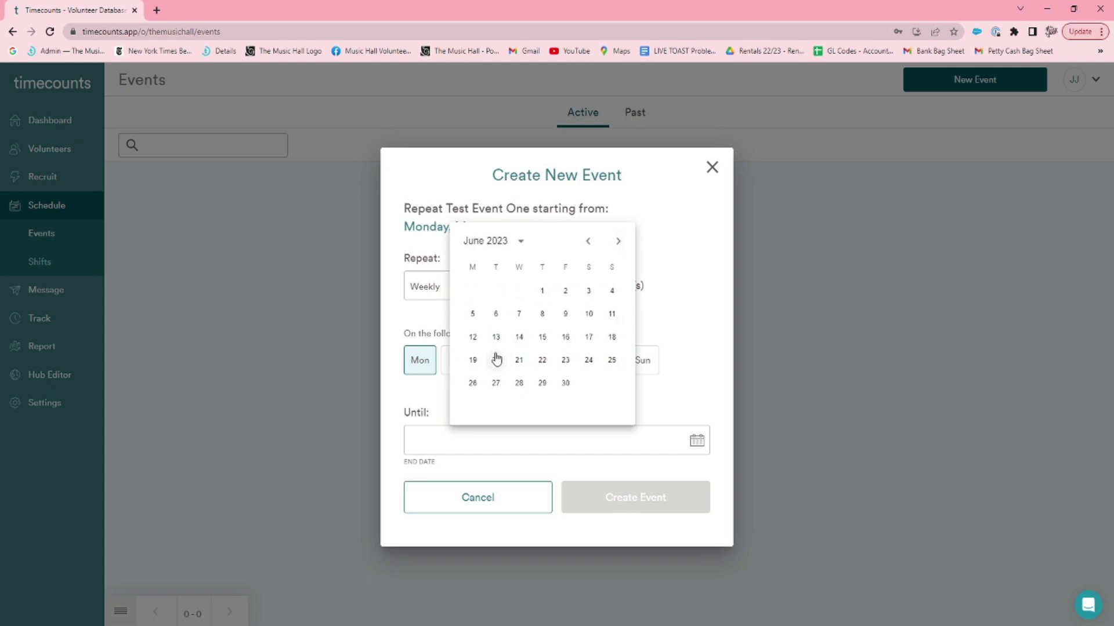
click(495, 338)
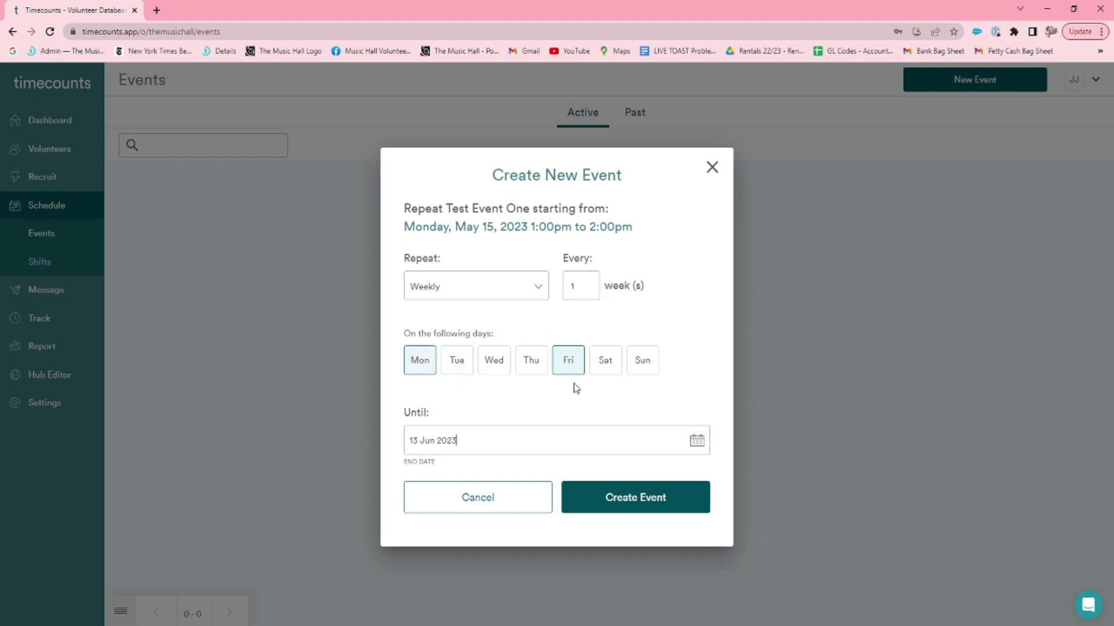
click(570, 366)
click(606, 488)
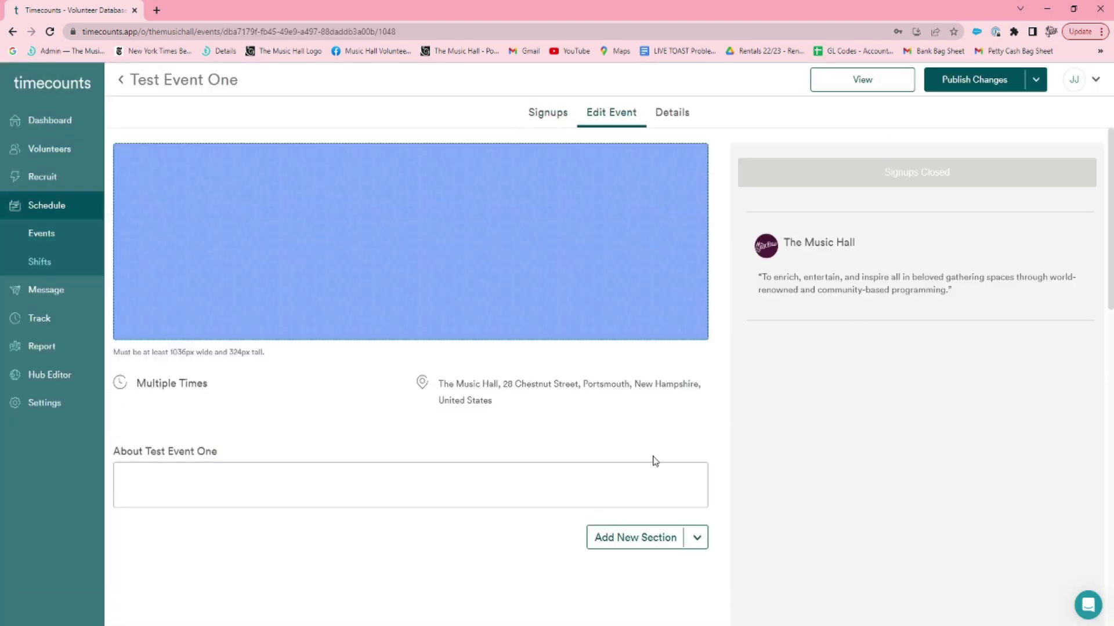
Set the event banner to the cropped Cab3.JPG photo.
click(591, 220)
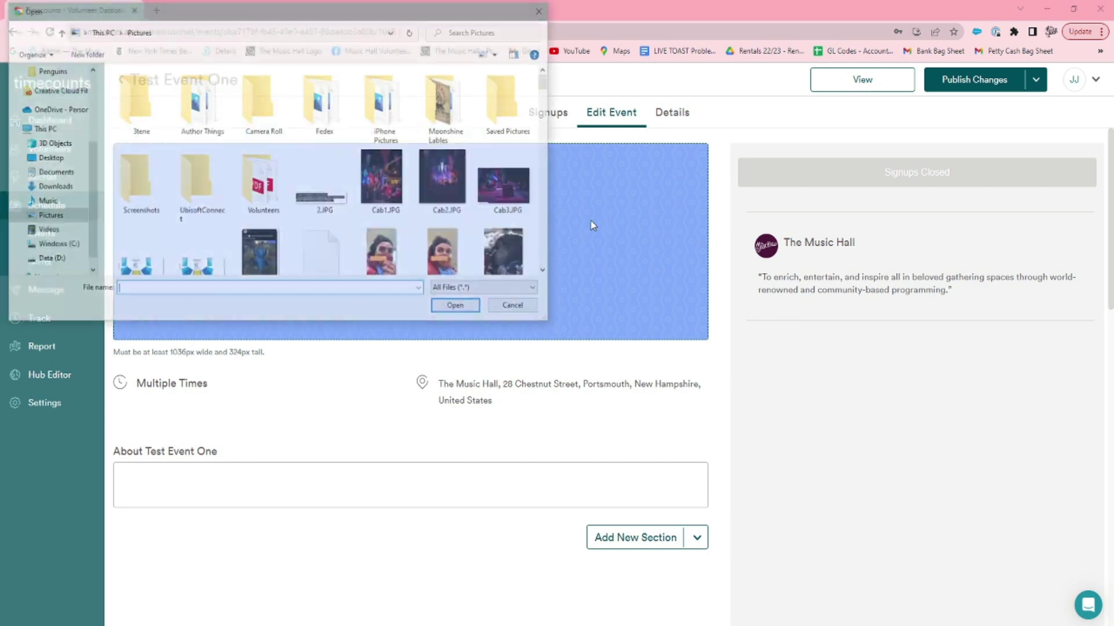
click(507, 184)
click(450, 309)
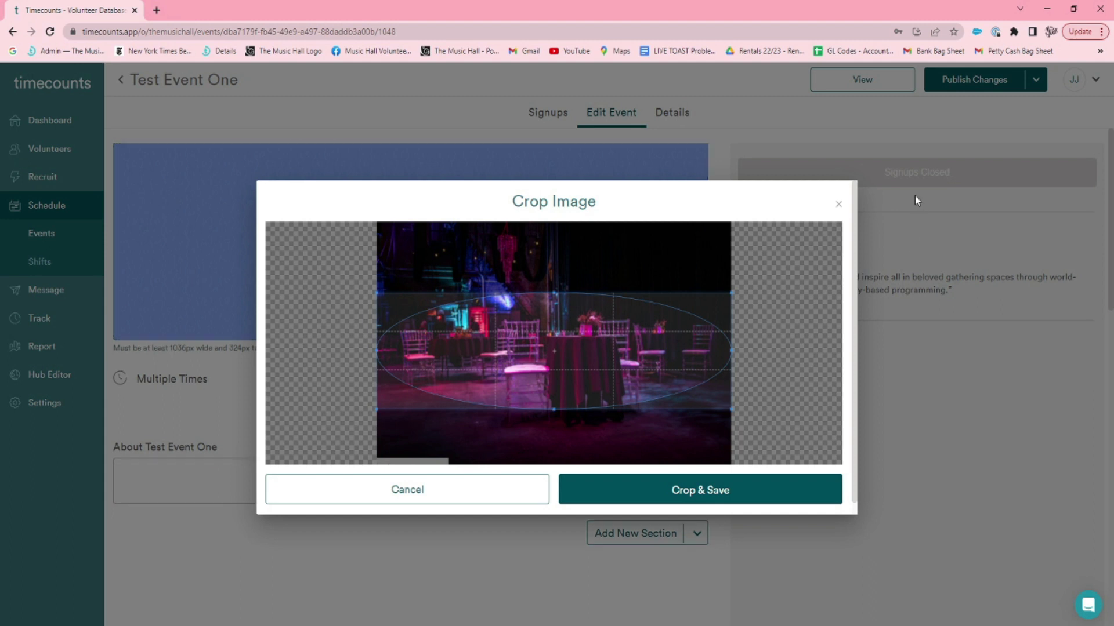
click(838, 205)
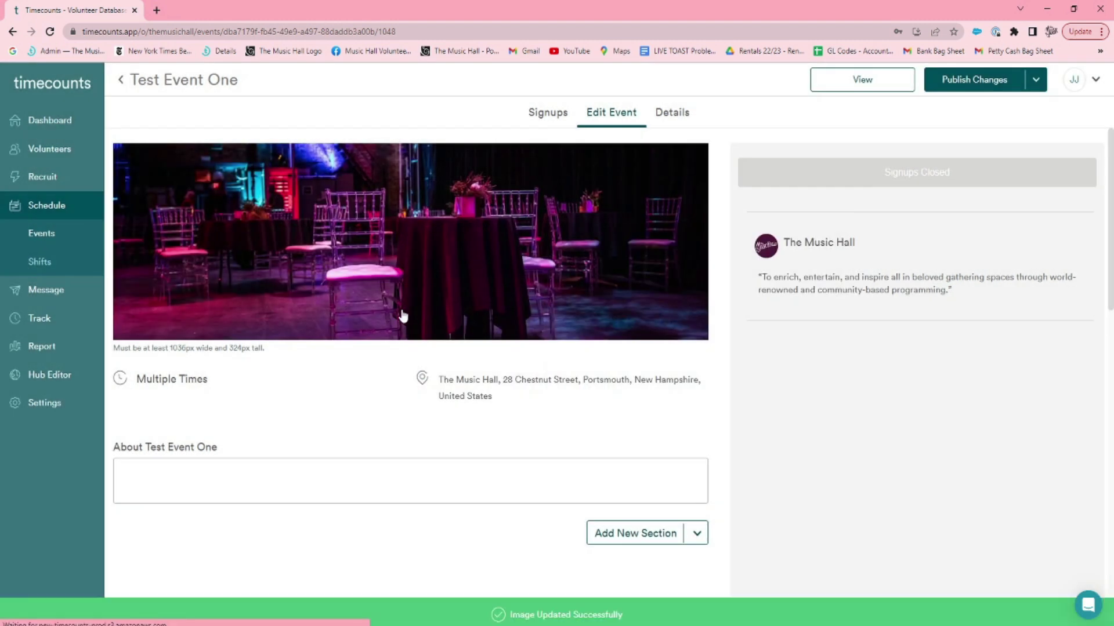
scroll(529, 286, down, 3)
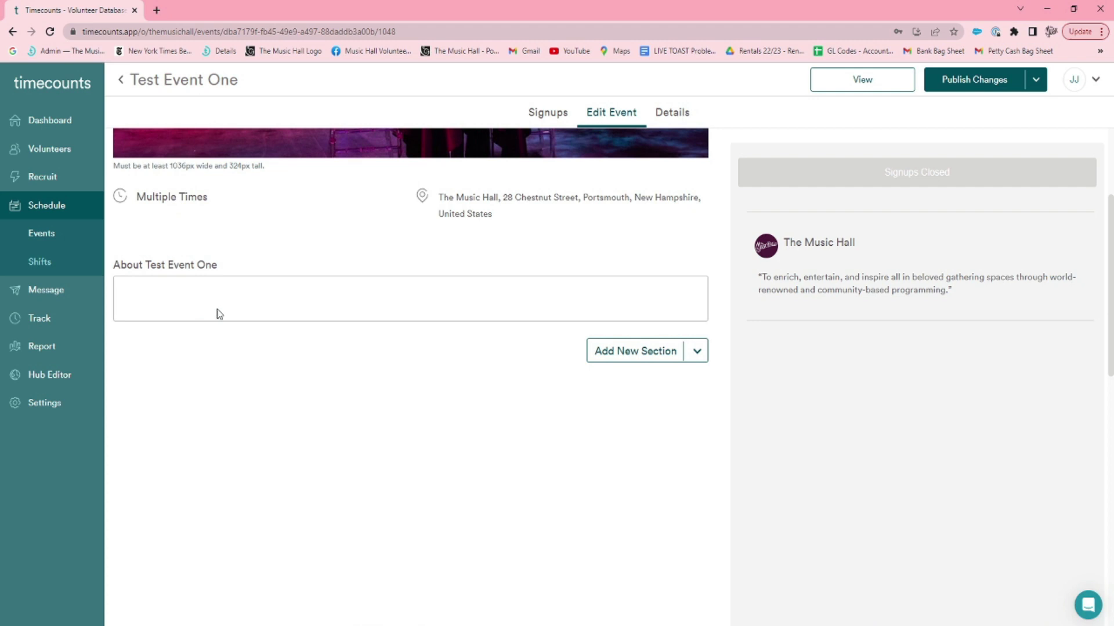
click(218, 313)
text(59595959595)
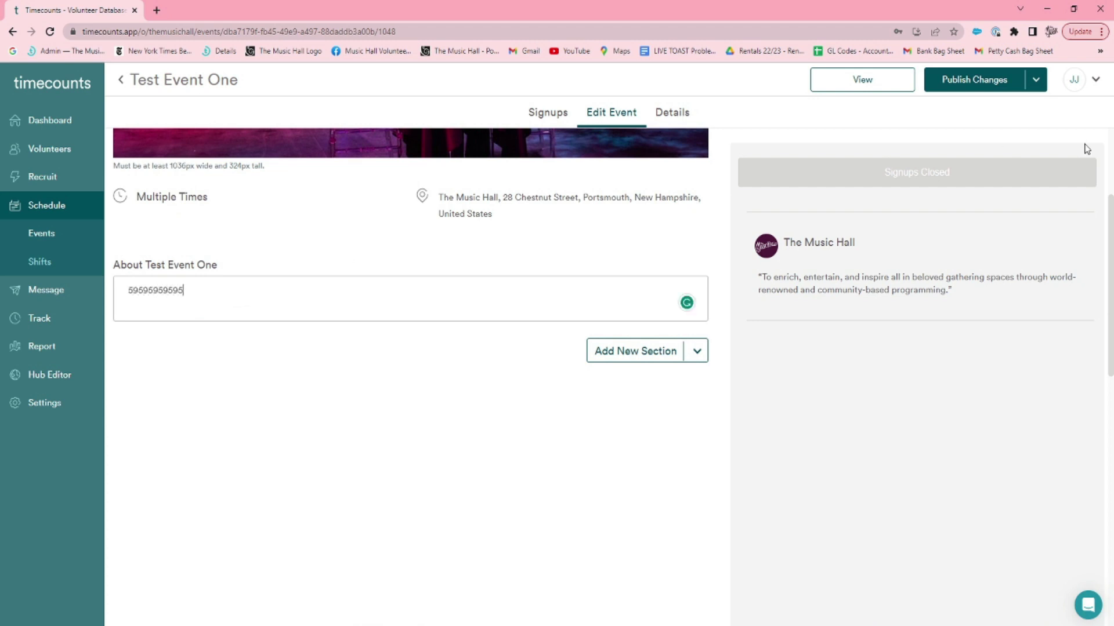
click(616, 356)
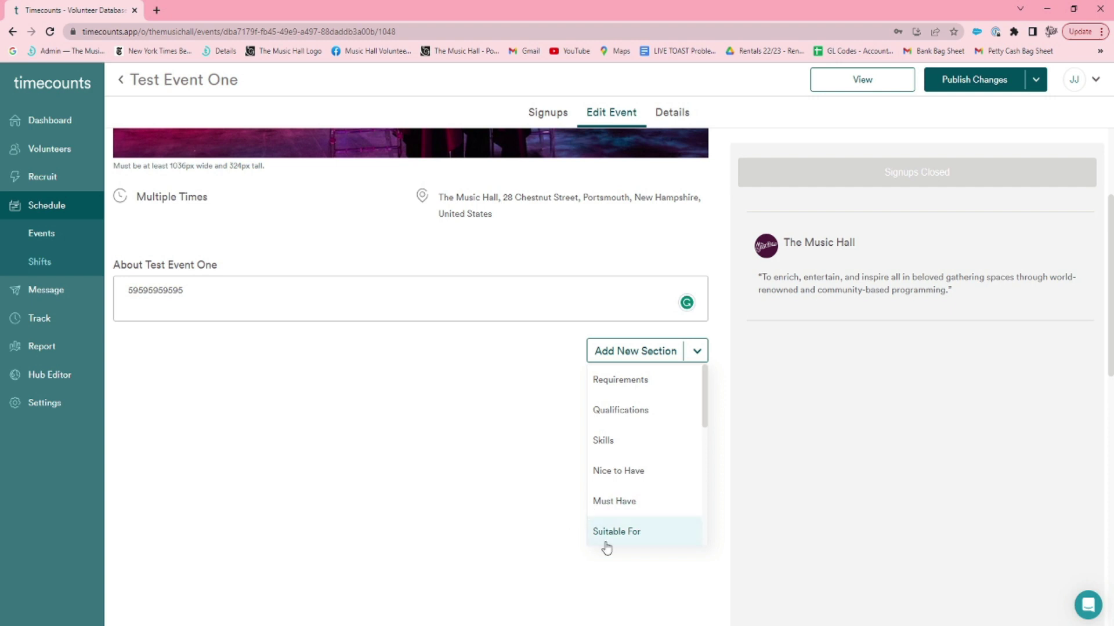
click(515, 481)
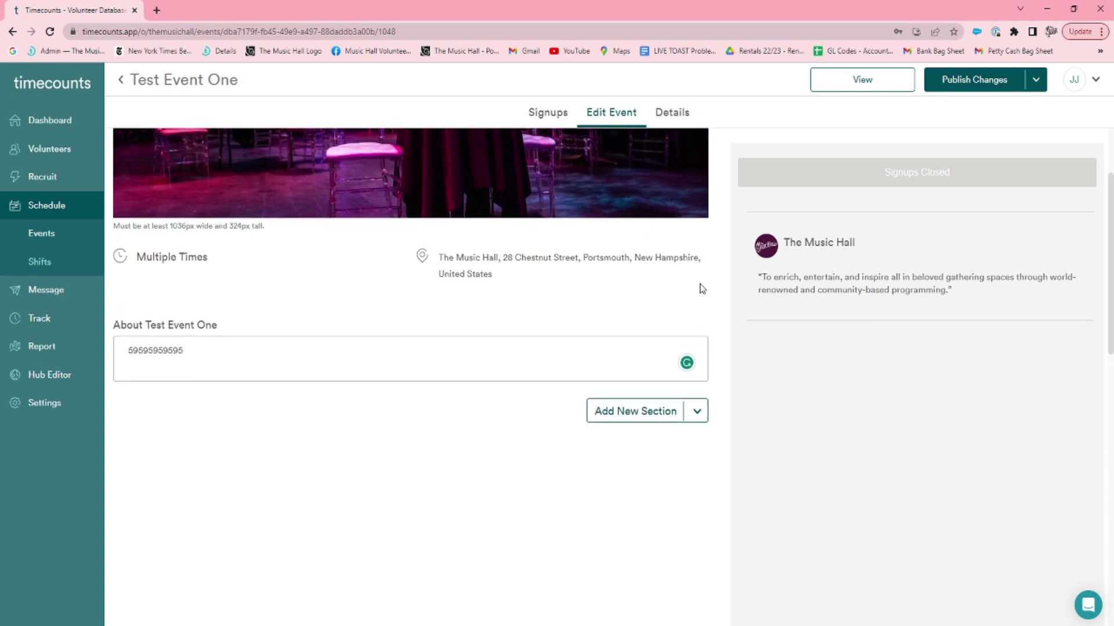
scroll(702, 288, up, 1)
In Details, confirm applicants automatically and keep the signup form as No Form.
click(681, 122)
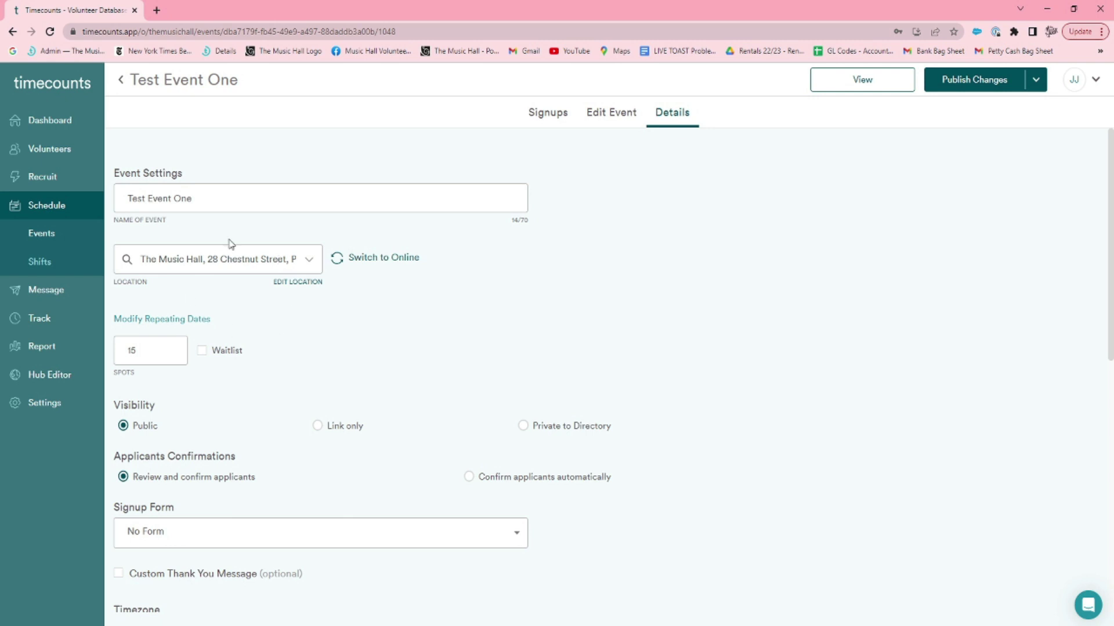
click(314, 256)
click(313, 256)
scroll(313, 316, down, 2)
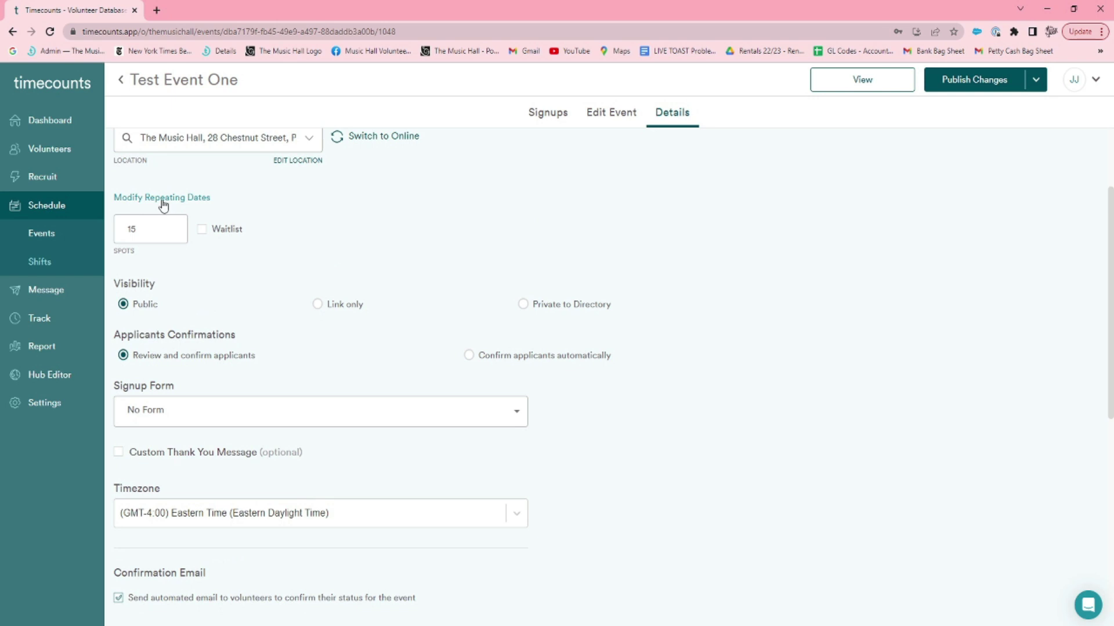
scroll(268, 248, down, 1)
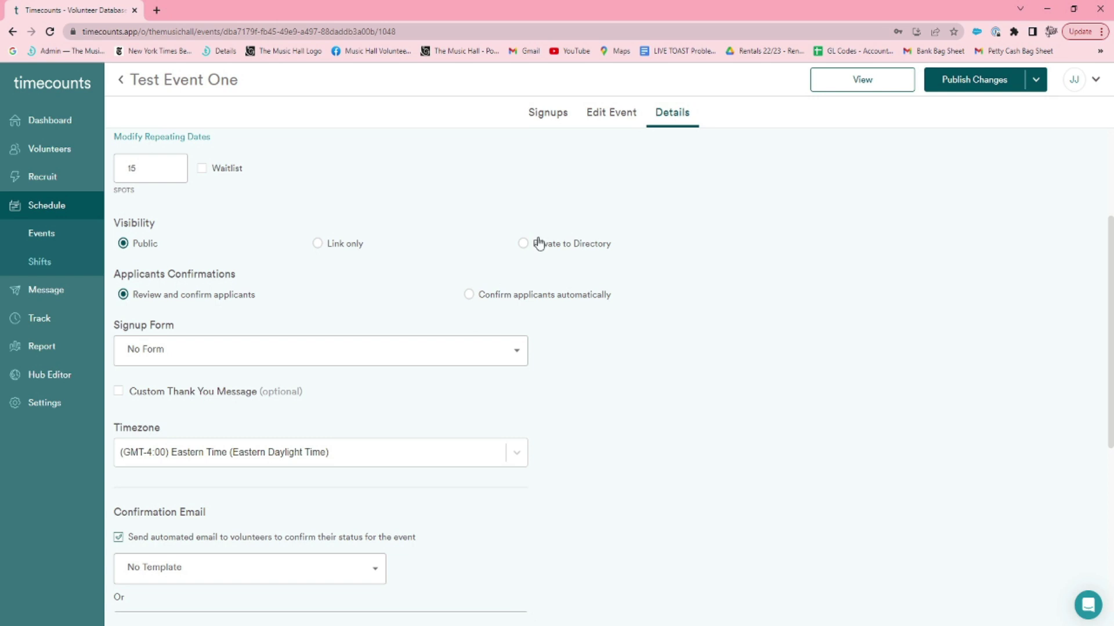
scroll(316, 308, down, 2)
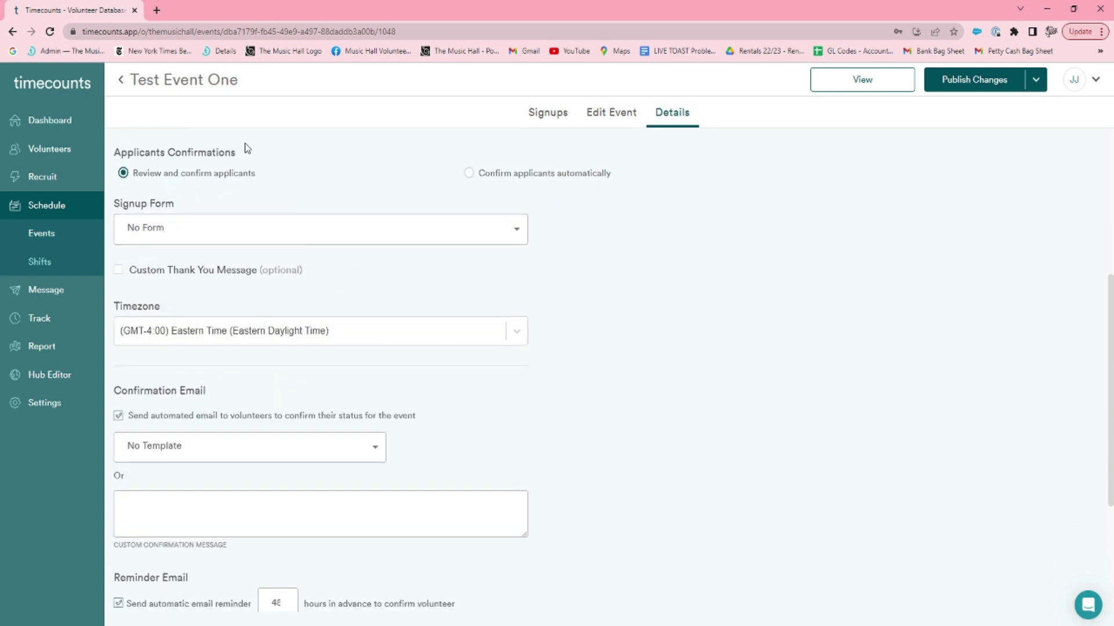
click(471, 174)
click(464, 241)
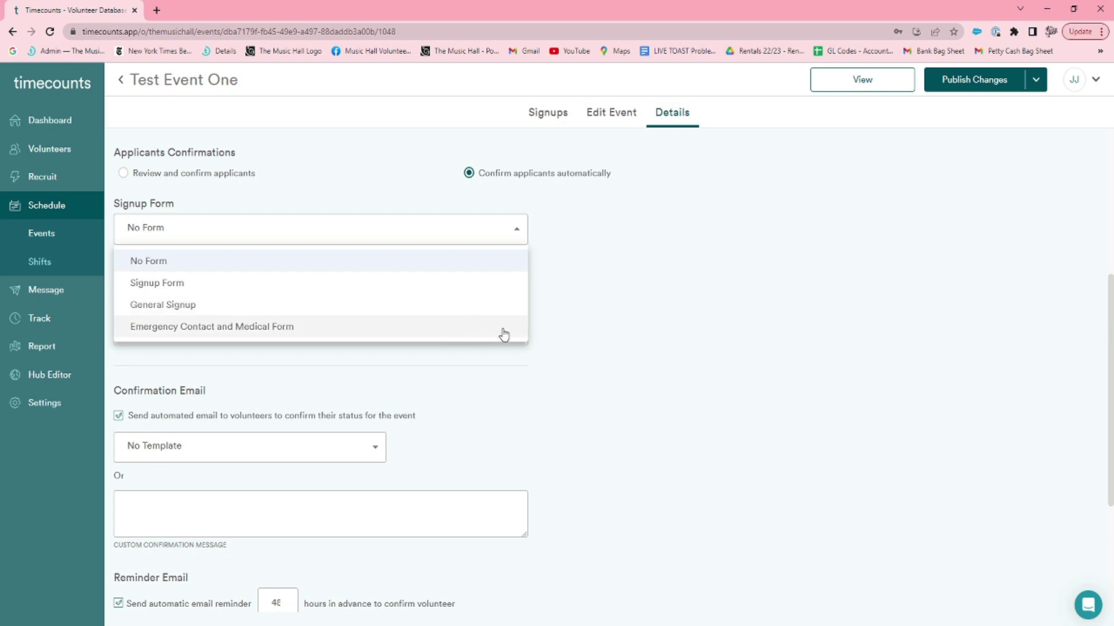
click(518, 232)
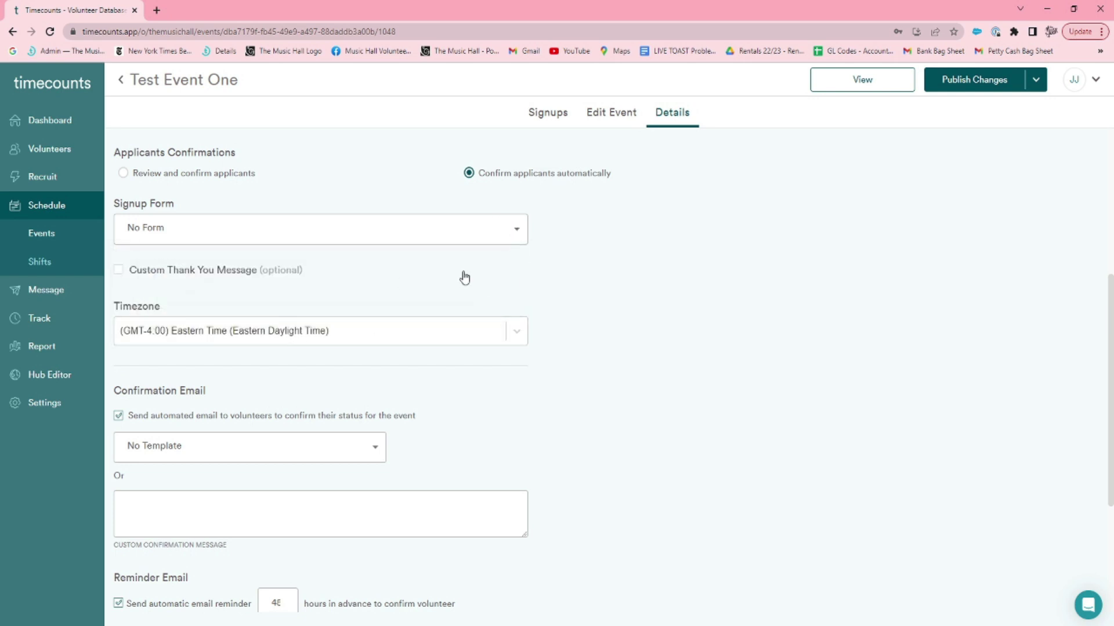
Save the detail settings and publish the event changes.
scroll(469, 276, down, 1)
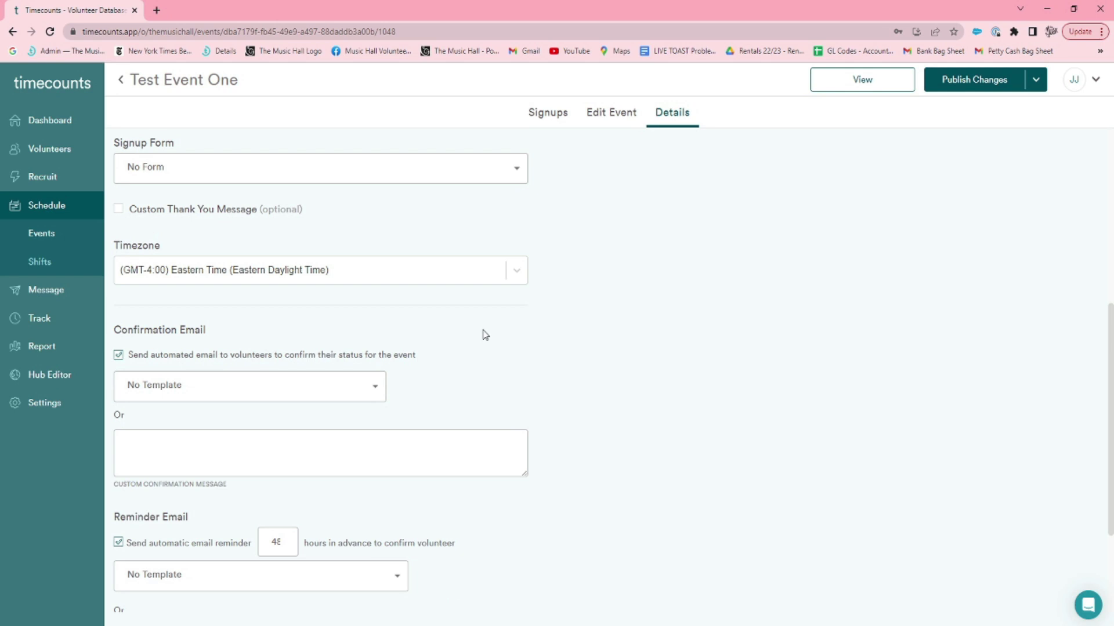
scroll(488, 329, down, 2)
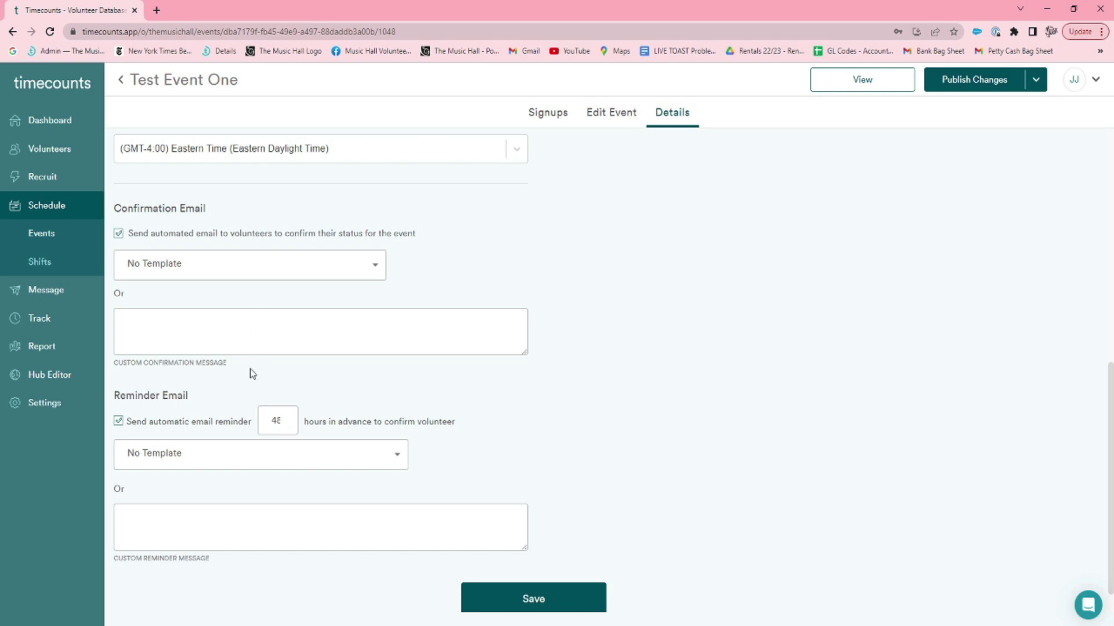
scroll(250, 373, down, 1)
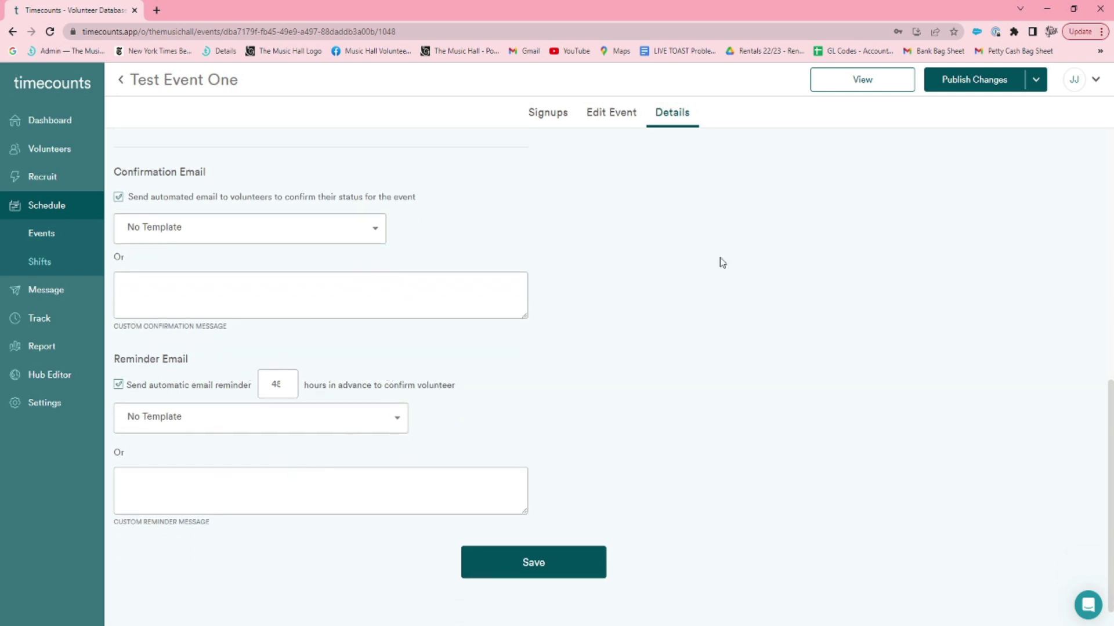
click(537, 576)
click(985, 80)
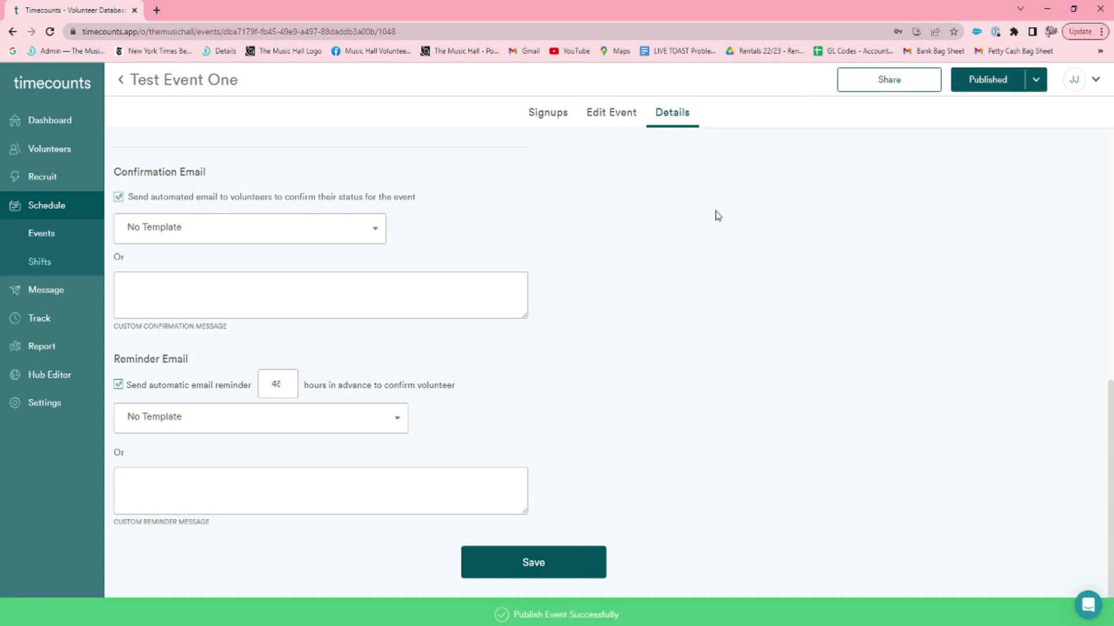
scroll(551, 155, up, 2)
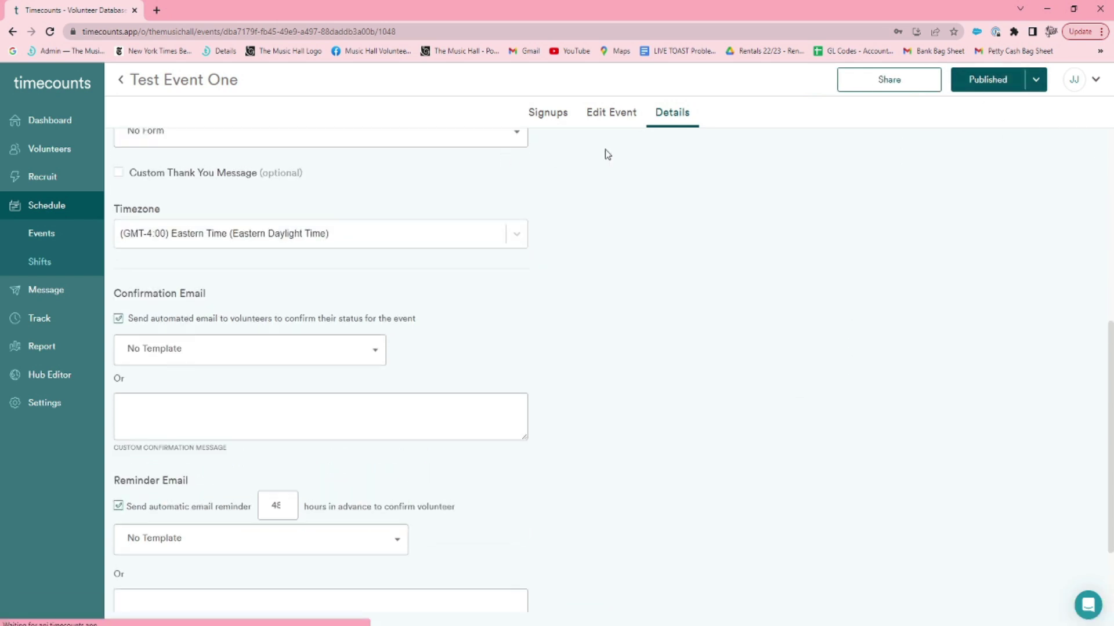
scroll(672, 264, up, 4)
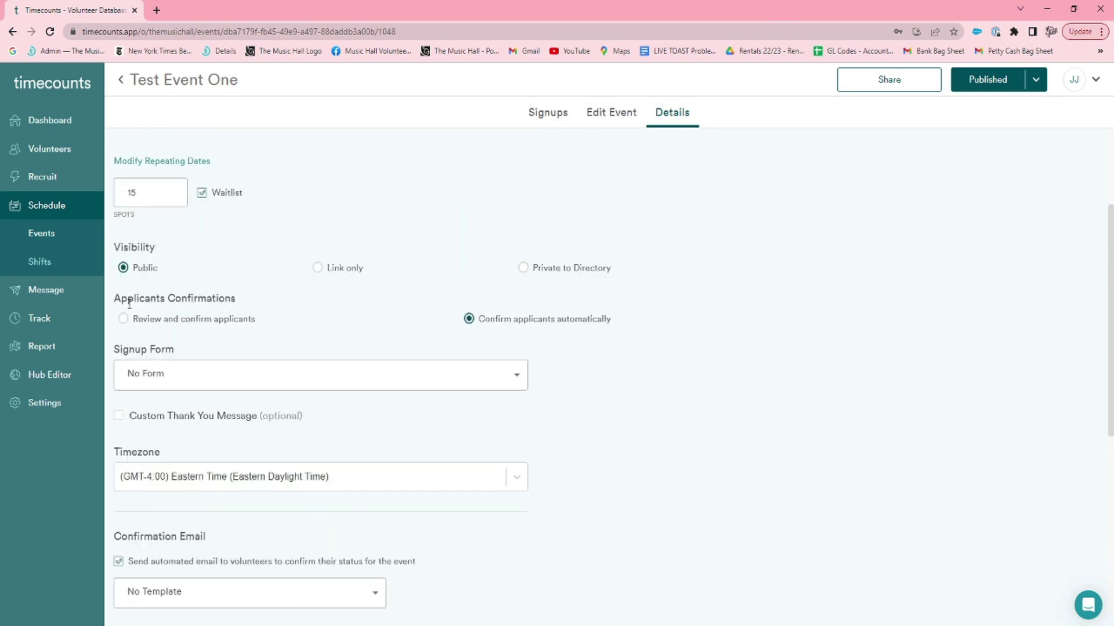
Preview the Music Hall public hub in a new tab and show its Events opportunities.
click(71, 377)
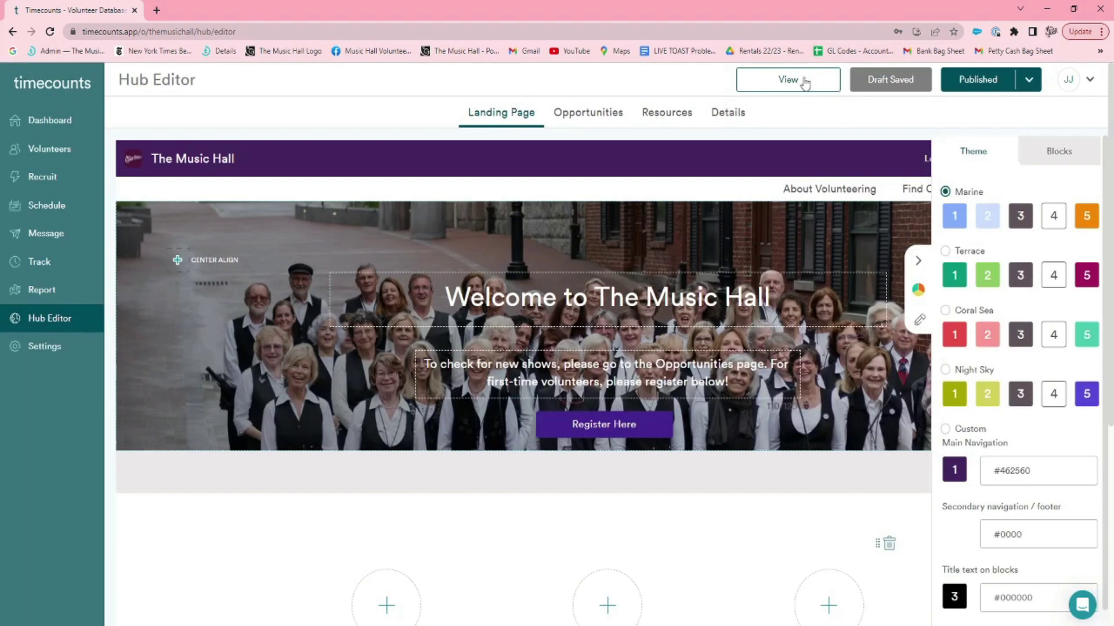
click(804, 83)
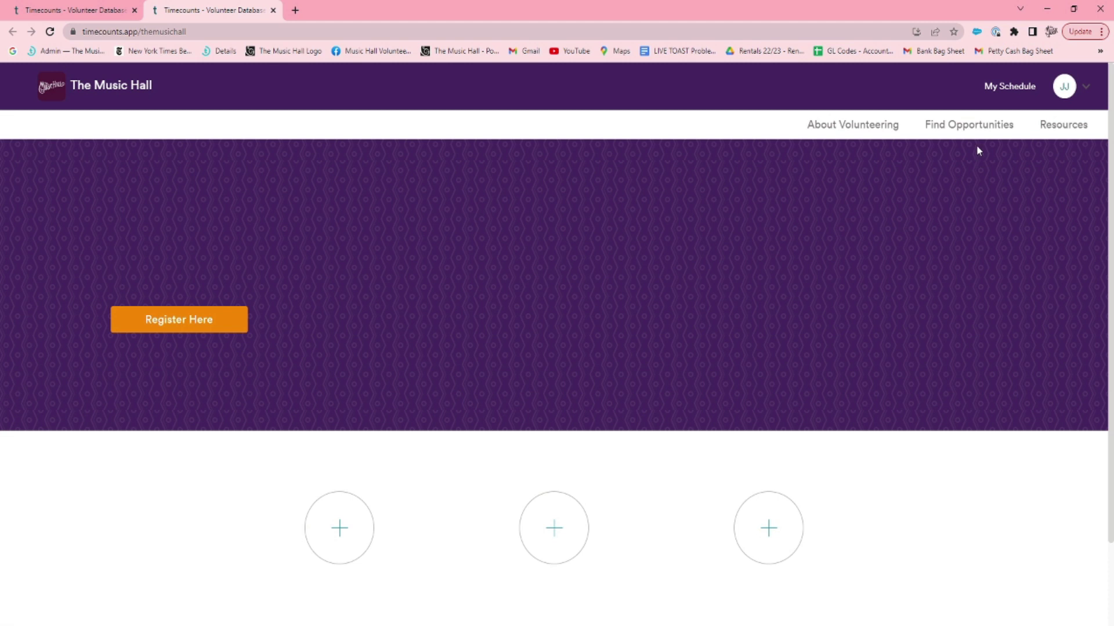
click(980, 129)
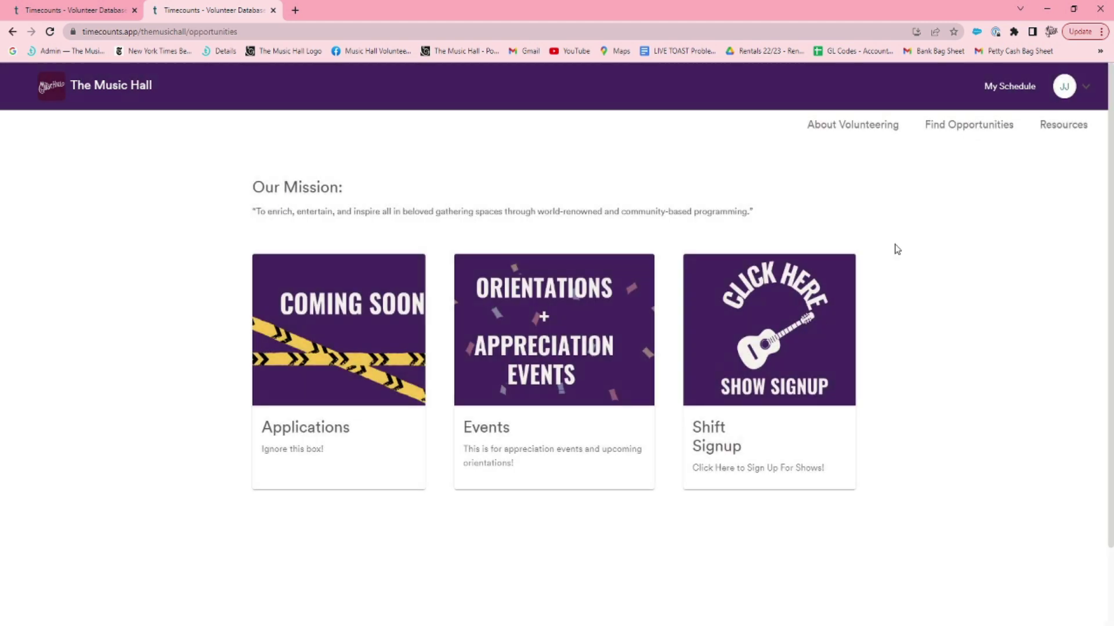
click(566, 417)
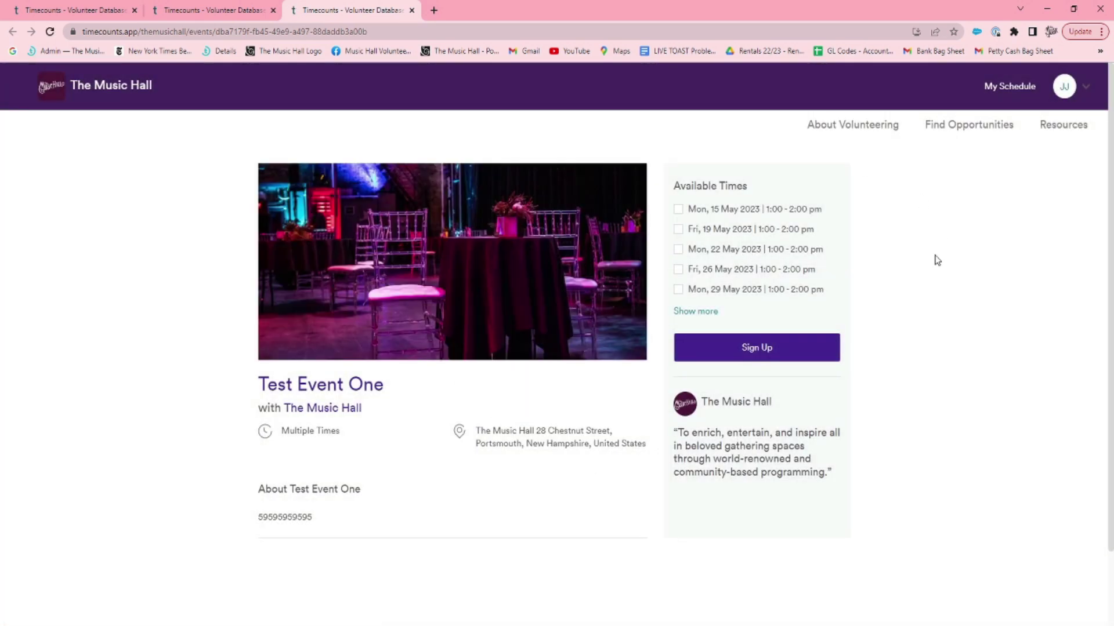
Expand Test Event One's available times and pick Fri, 26 May 2023, 1:00–2:00 pm.
click(700, 312)
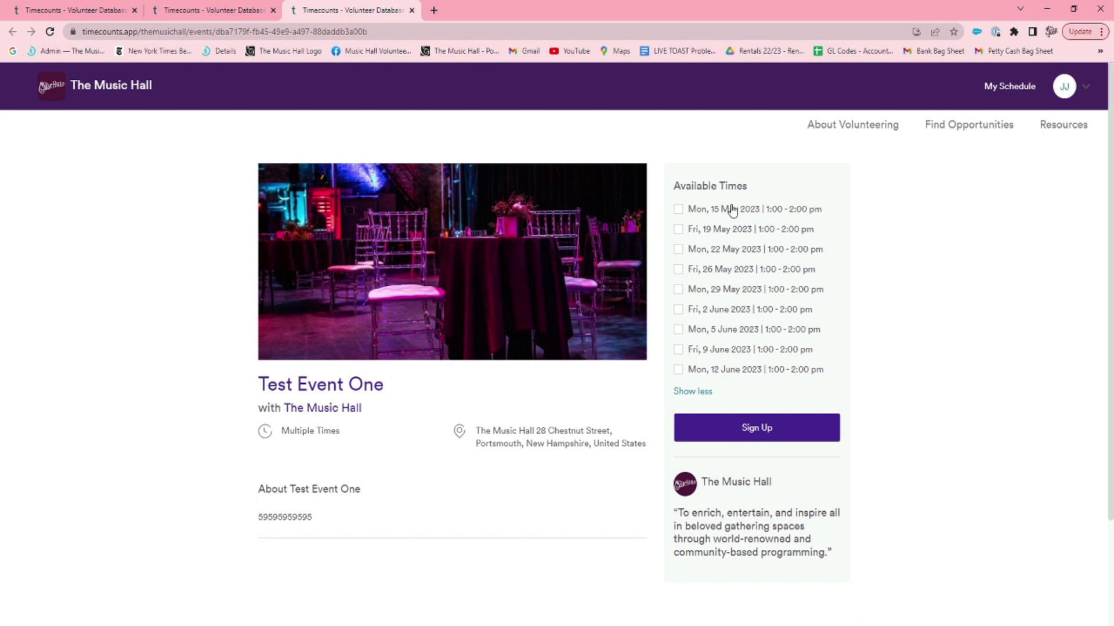
scroll(731, 212, down, 1)
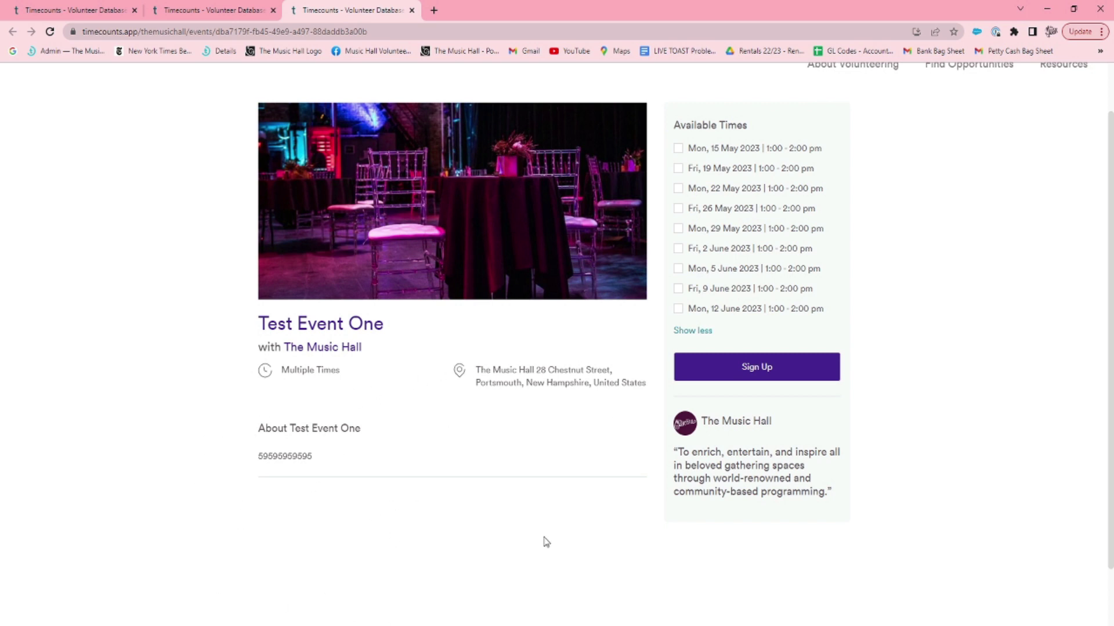
click(678, 208)
Sign up for the Fri 26 May time slot on the public hub.
click(800, 365)
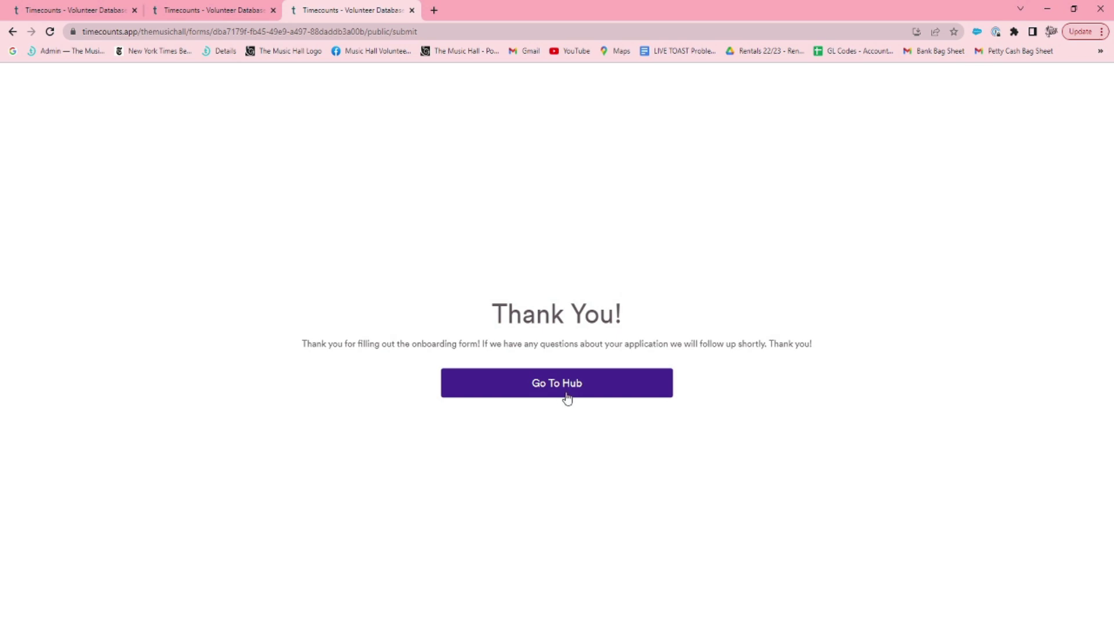
drag(472, 344, 409, 344)
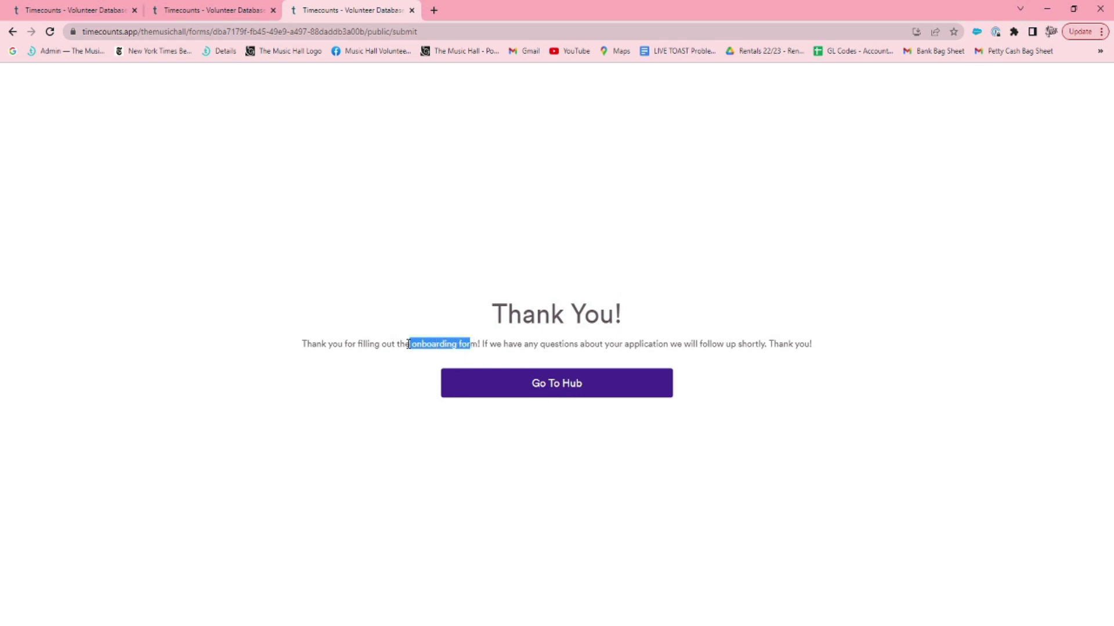
click(470, 364)
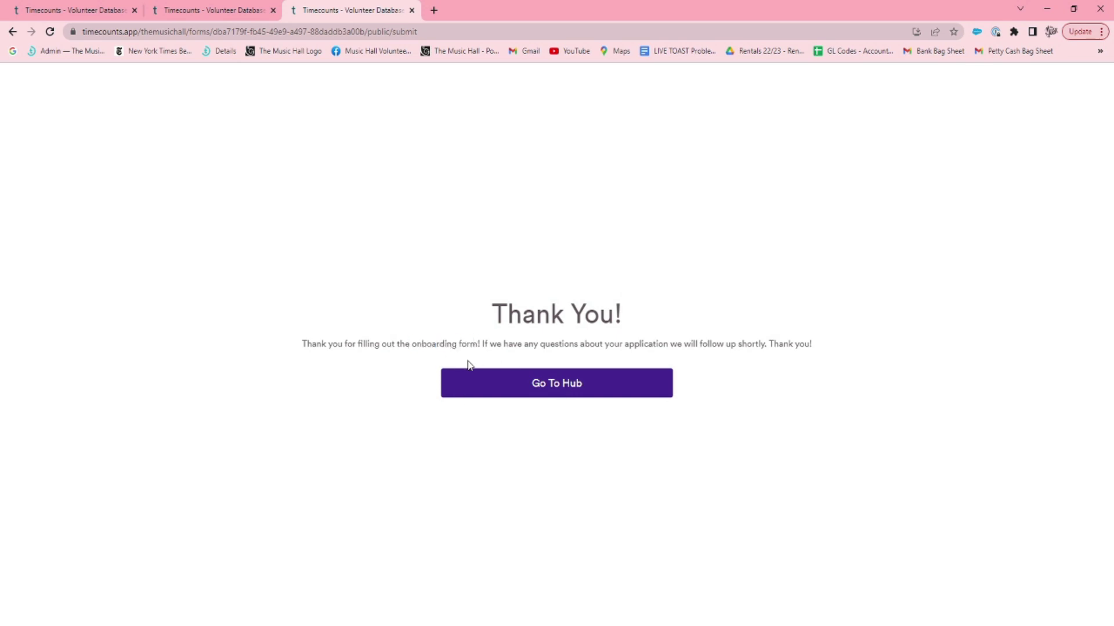
Return to the hub home page, then go back to the admin Hub Editor tab.
click(504, 393)
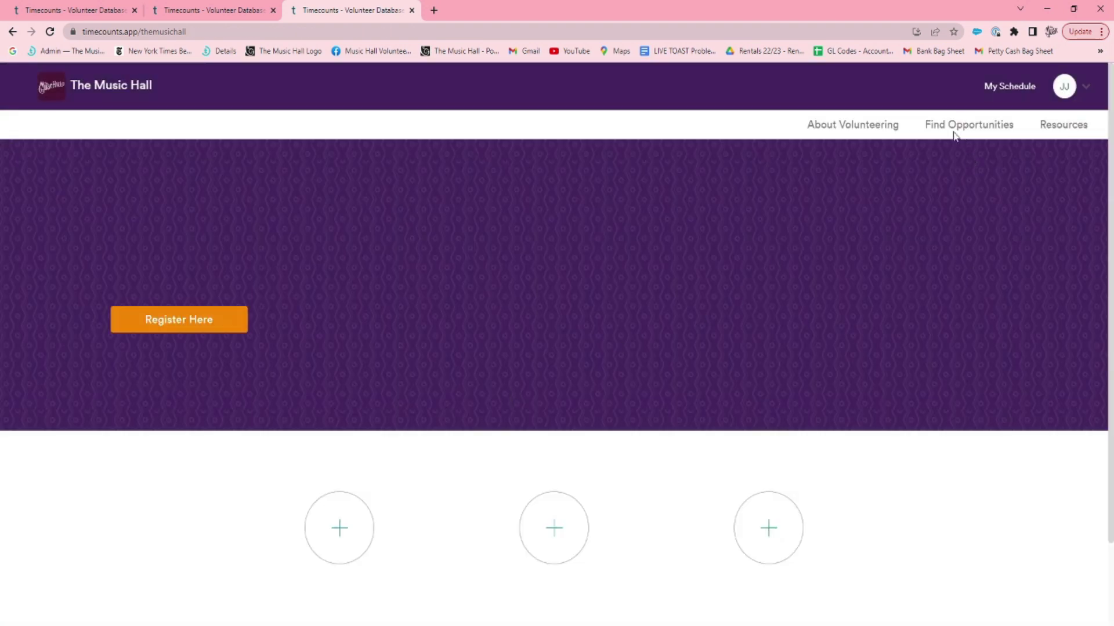
click(234, 7)
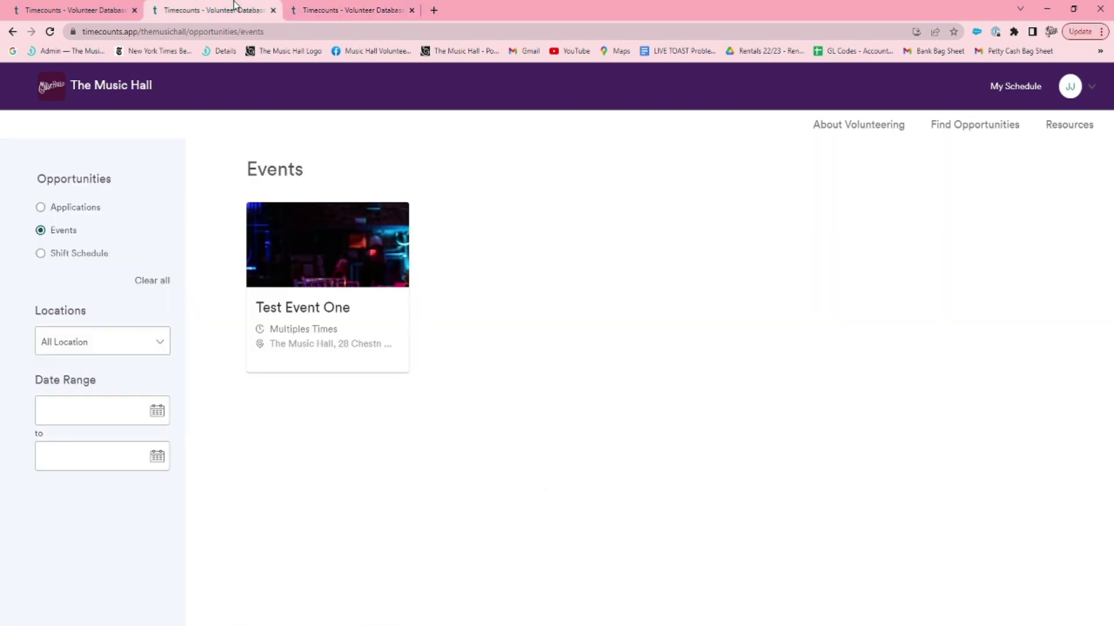
click(112, 5)
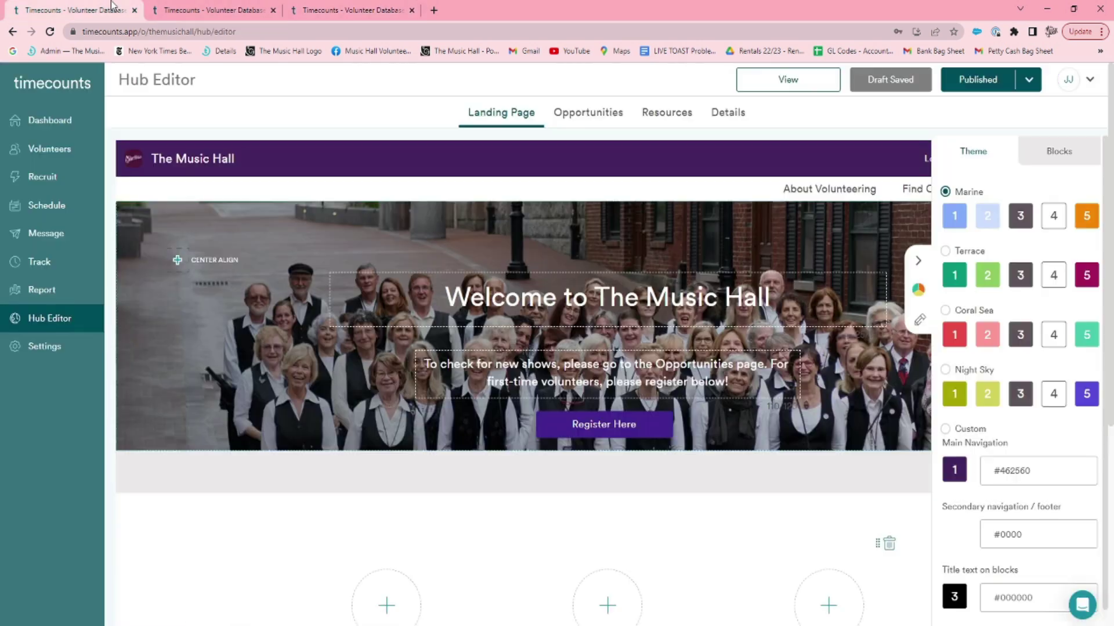
Show the scheduled Events list and open Test Event One's options menu.
click(54, 214)
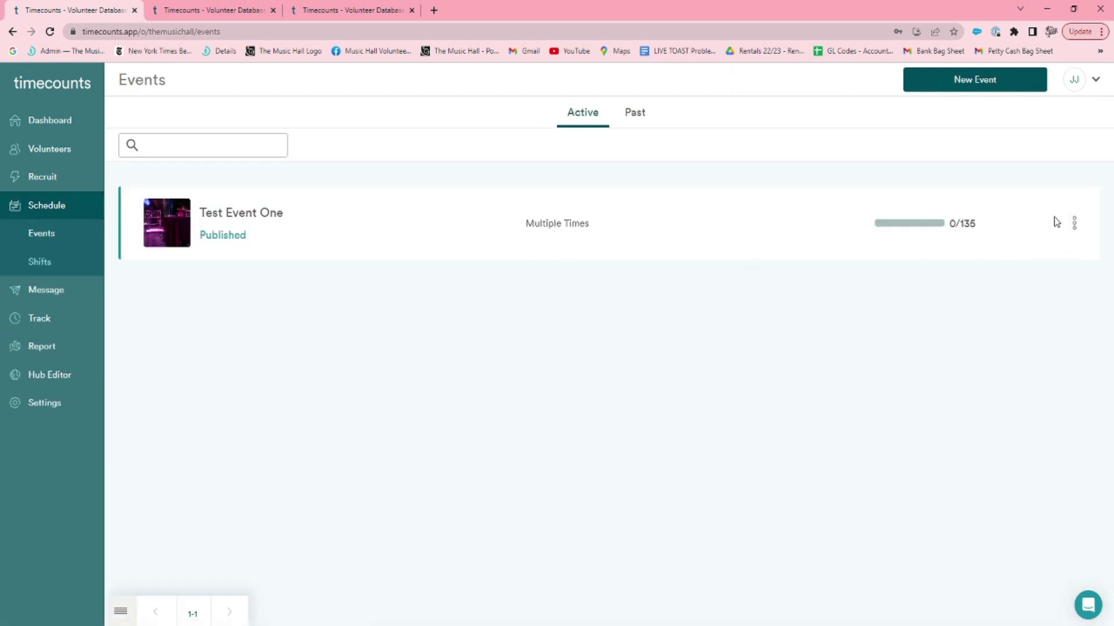
click(1070, 223)
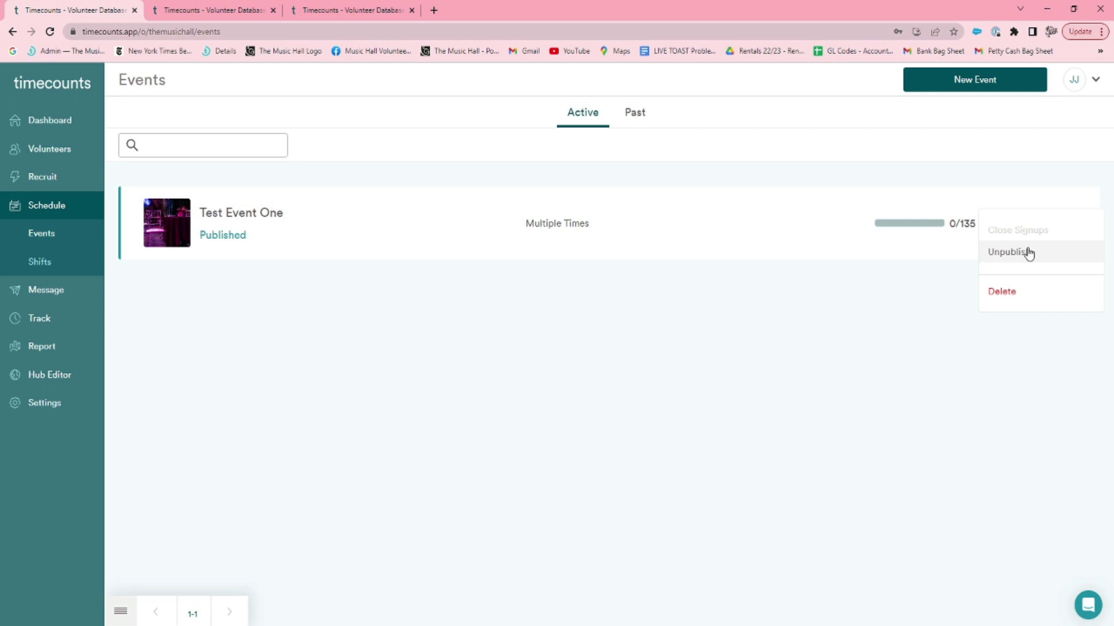
Delete only the Friday 26 May date of Test Event One.
click(1010, 296)
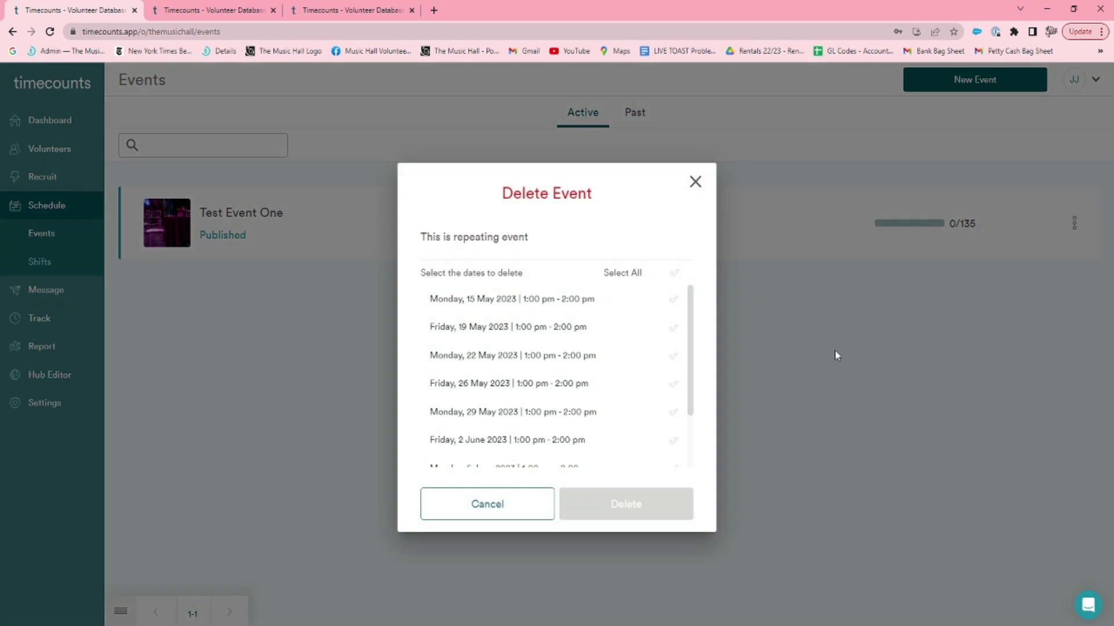
click(675, 275)
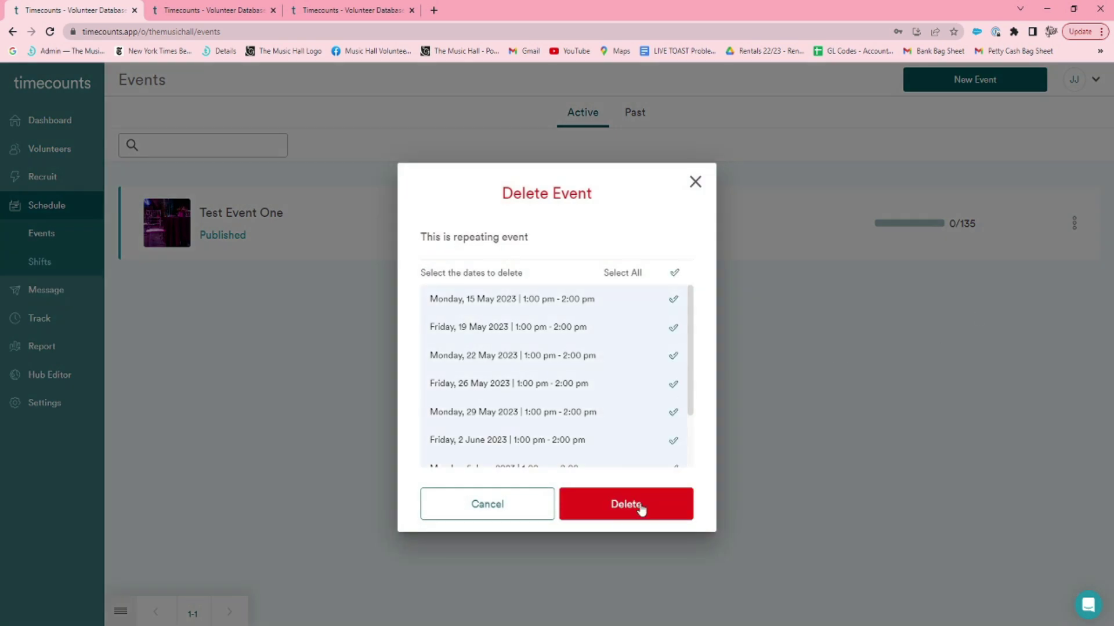
scroll(625, 422, down, 1)
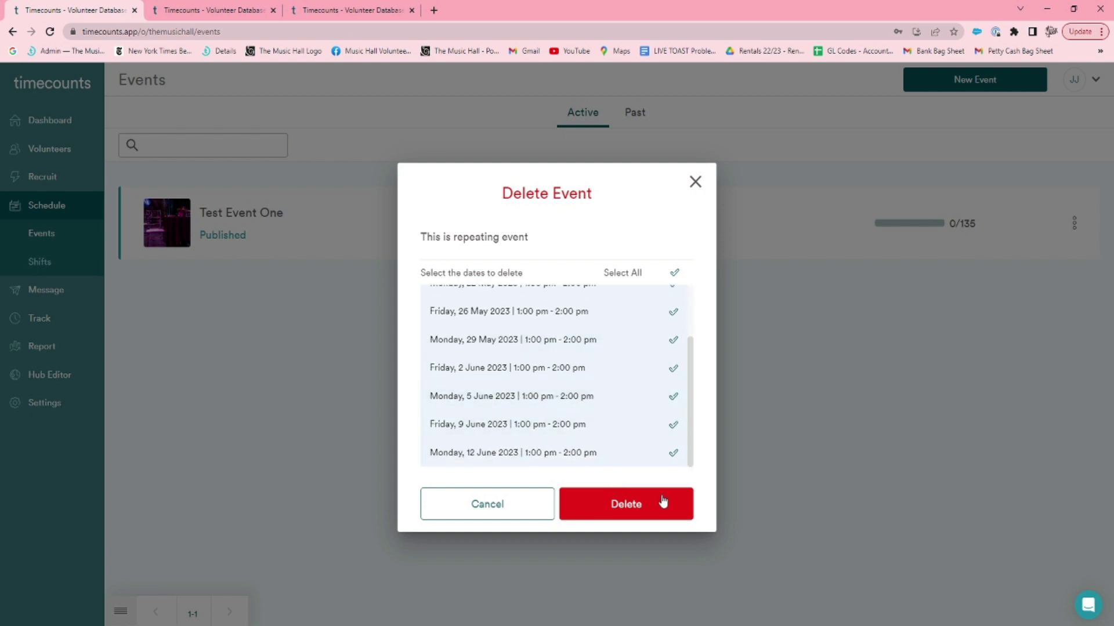
click(673, 275)
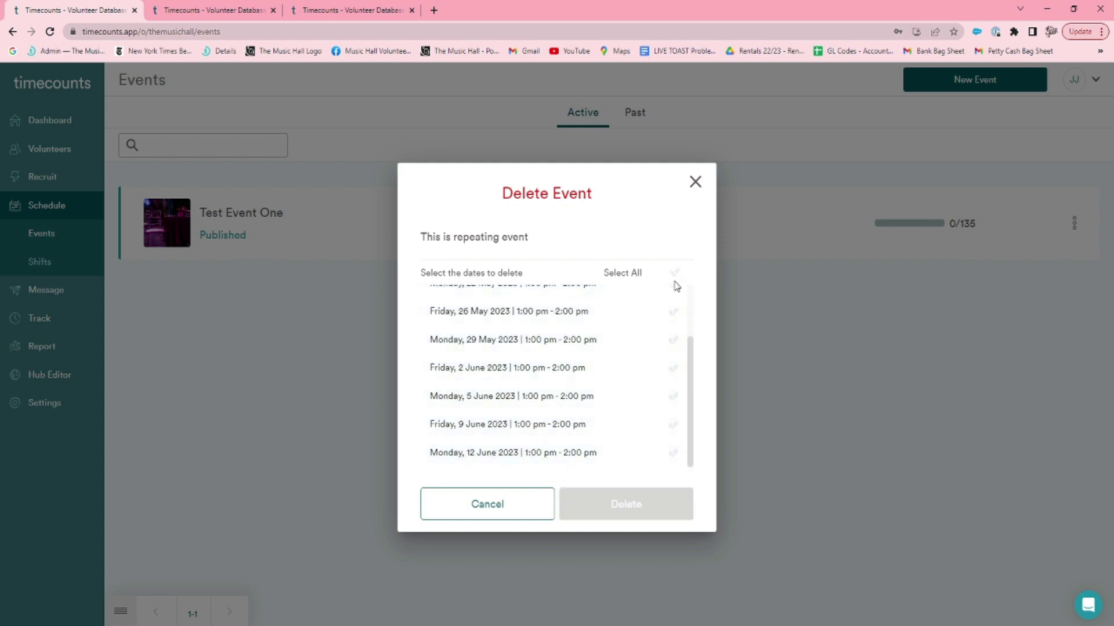
click(671, 315)
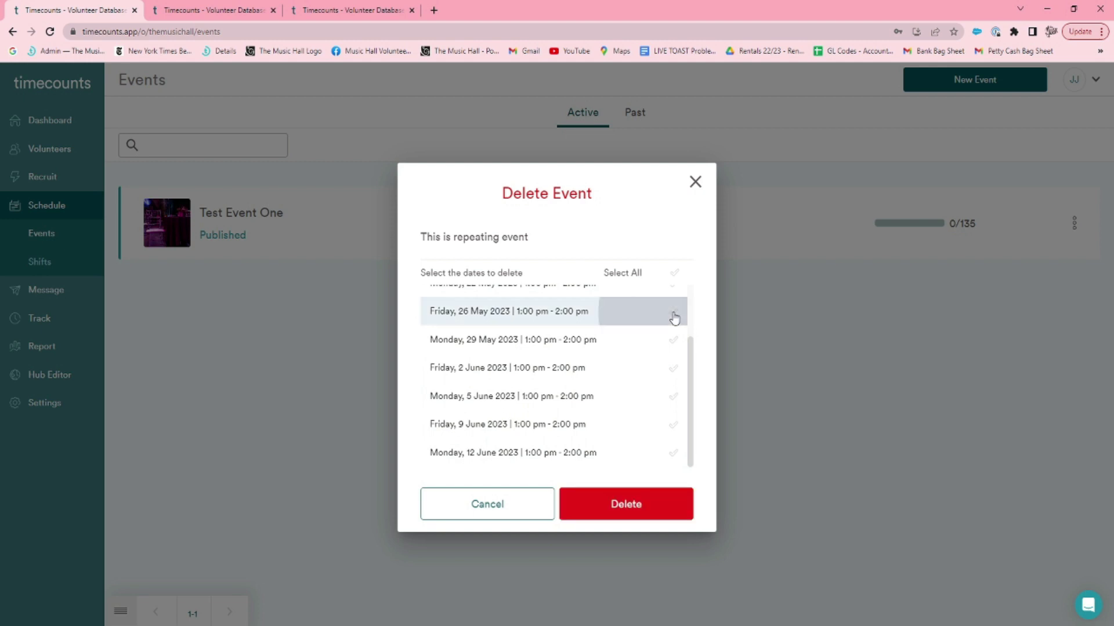
click(631, 508)
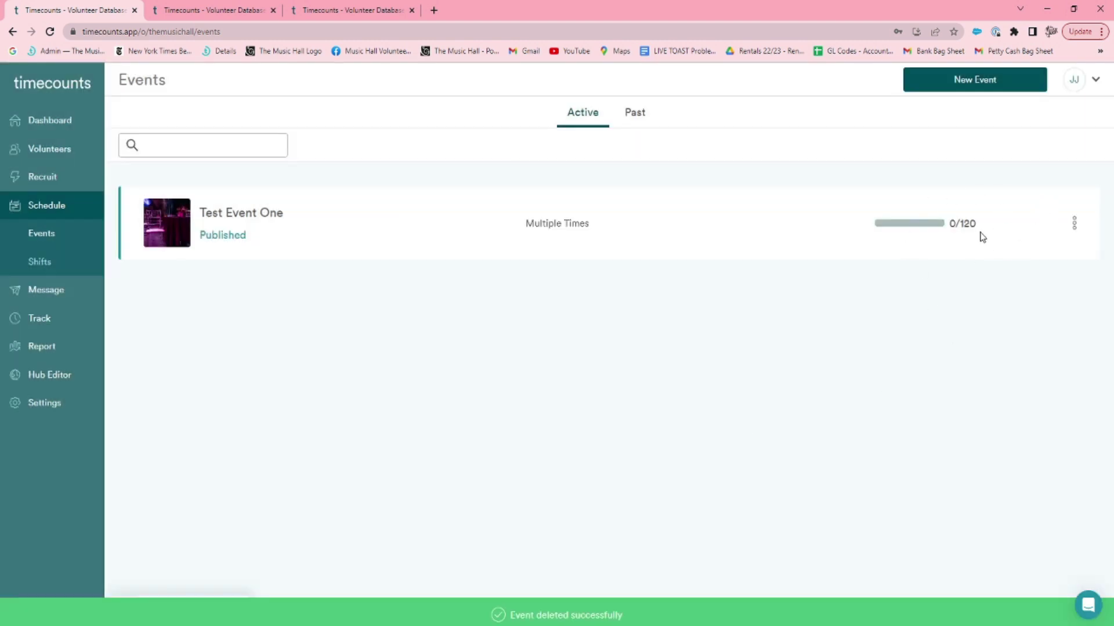
Delete all remaining dates of Test Event One.
drag(977, 228, 965, 226)
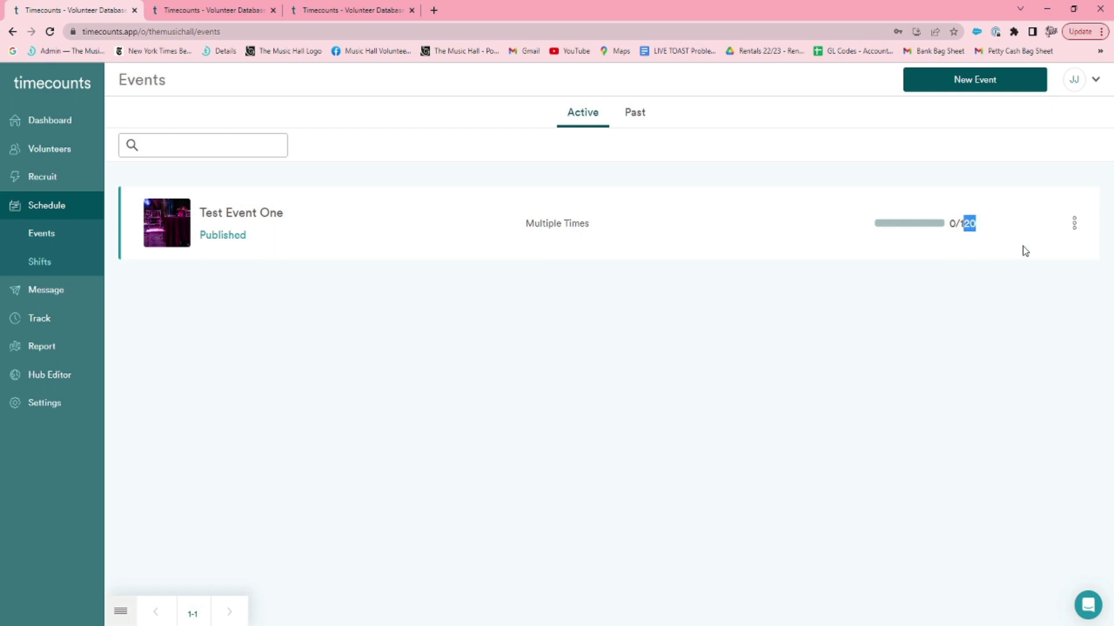
click(1074, 224)
click(1015, 292)
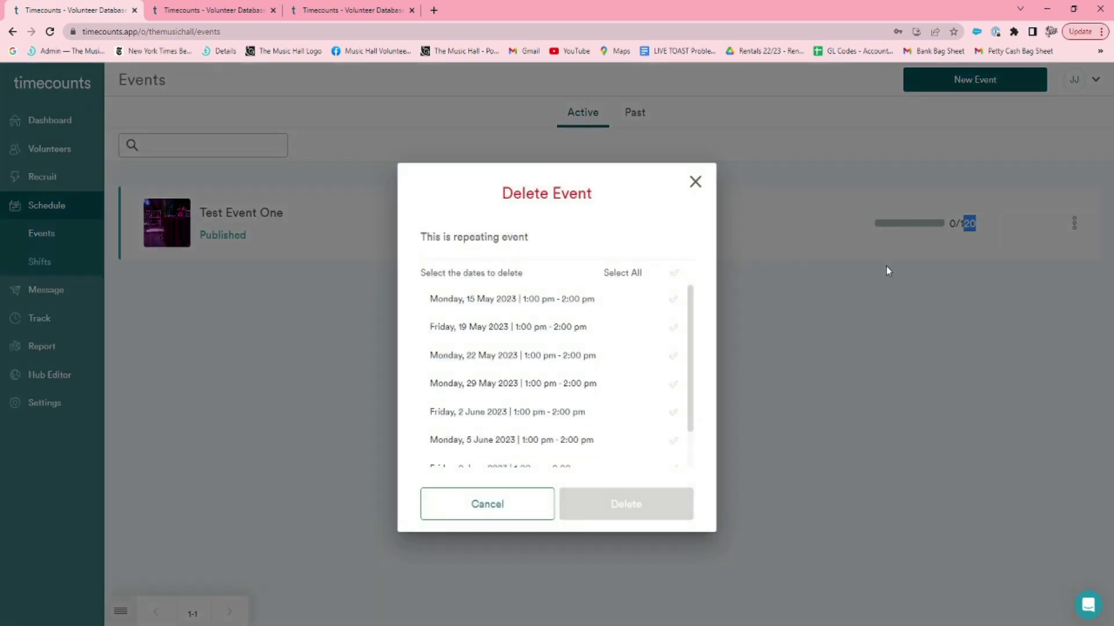
click(674, 274)
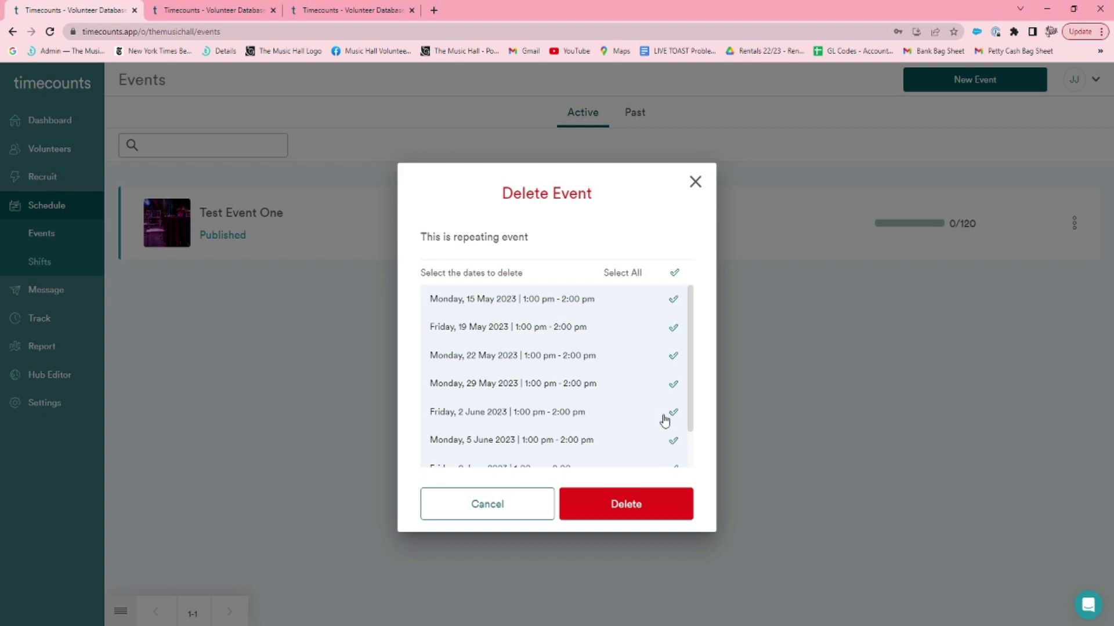
click(593, 521)
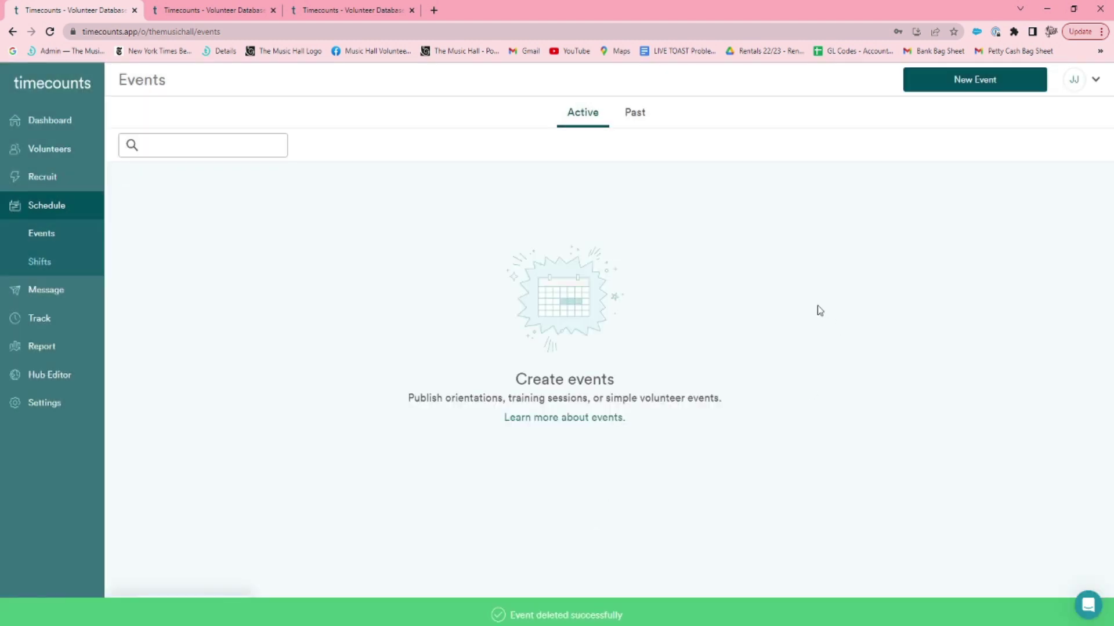
Start a Greeter shift on Monday 15 May in the Shifts calendar and add a reference note.
click(70, 268)
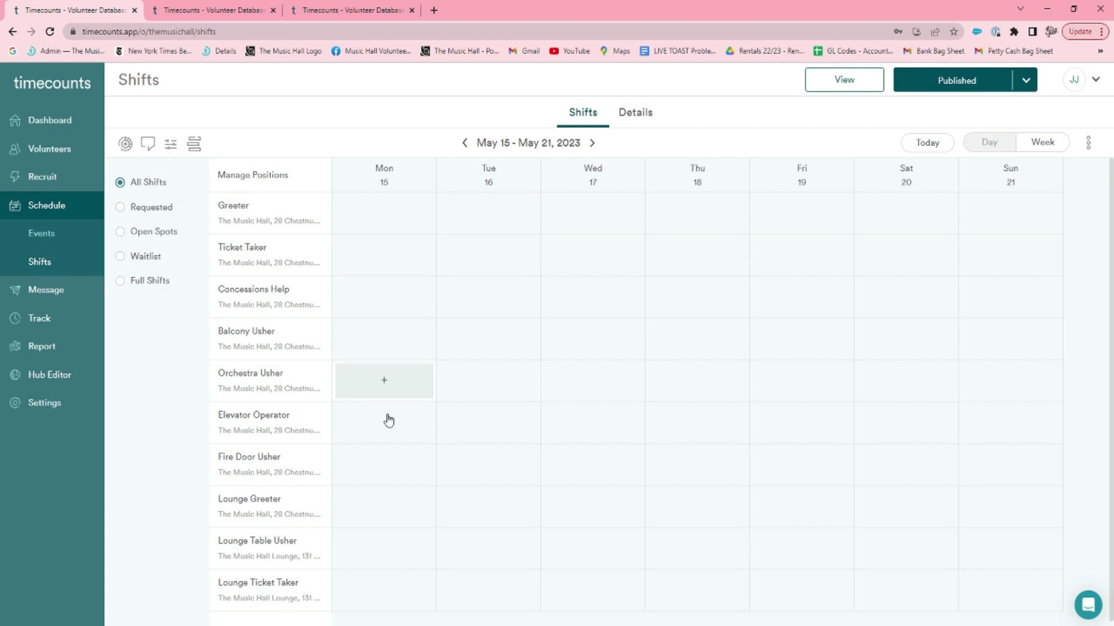
click(400, 233)
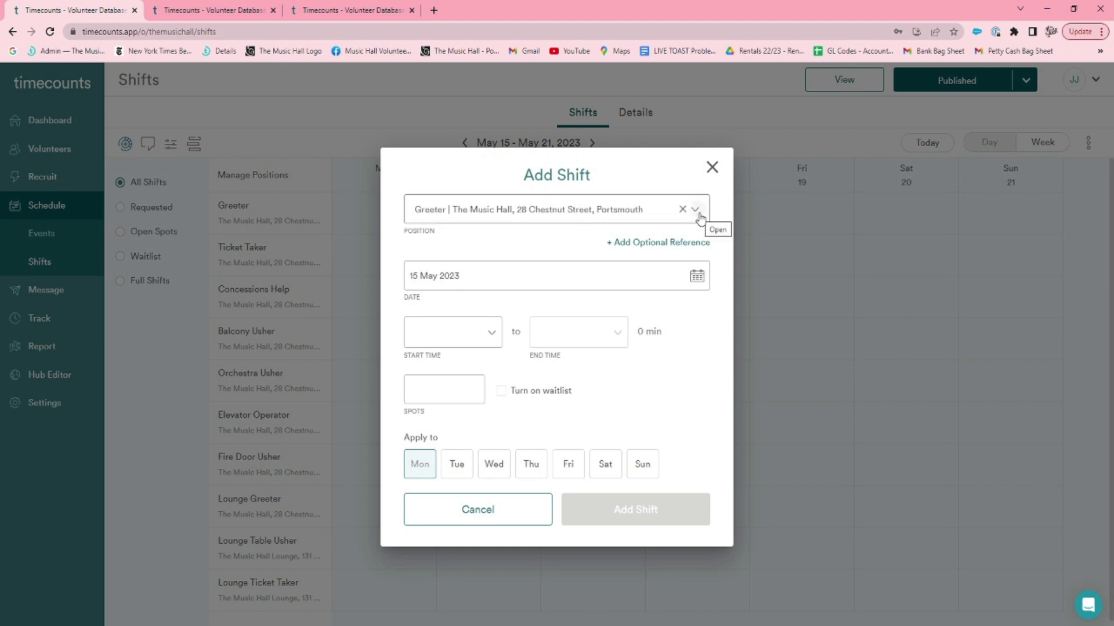
click(698, 216)
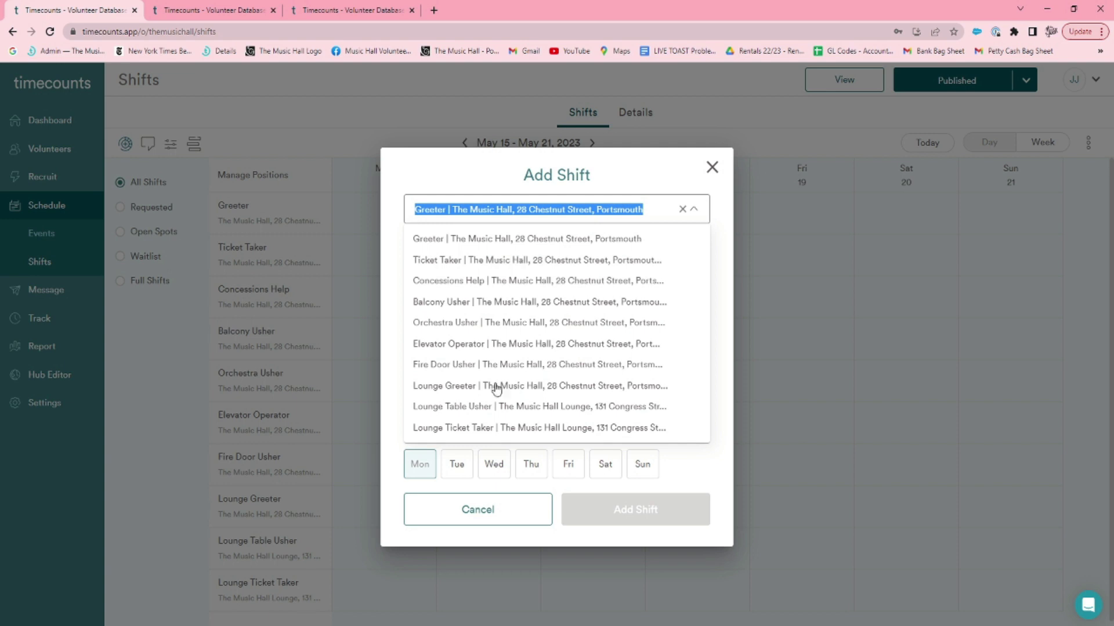
click(696, 209)
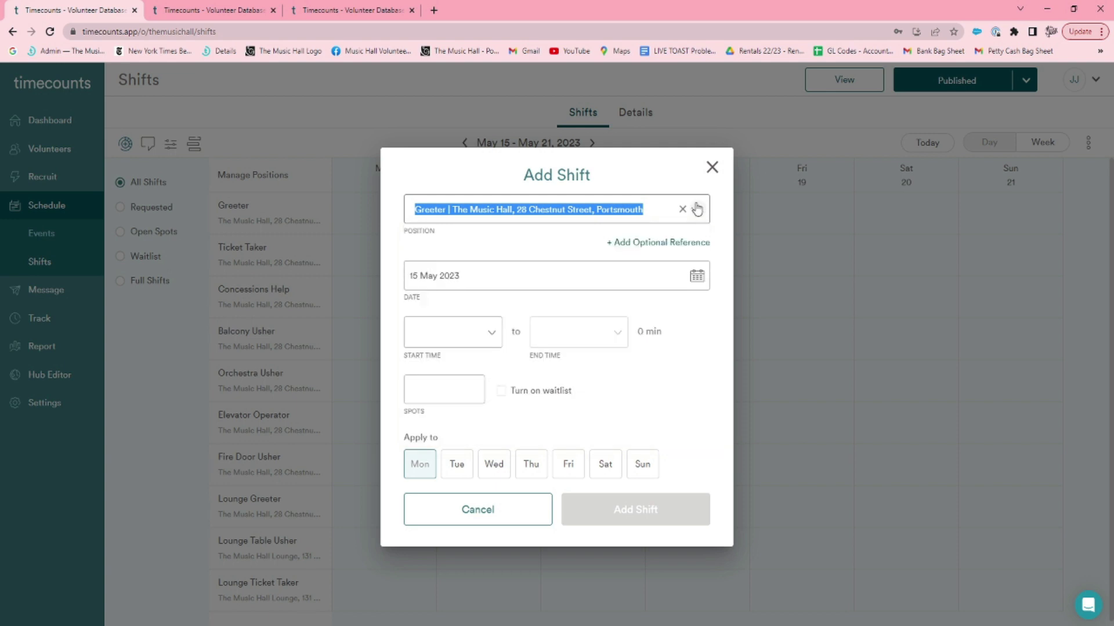
click(663, 244)
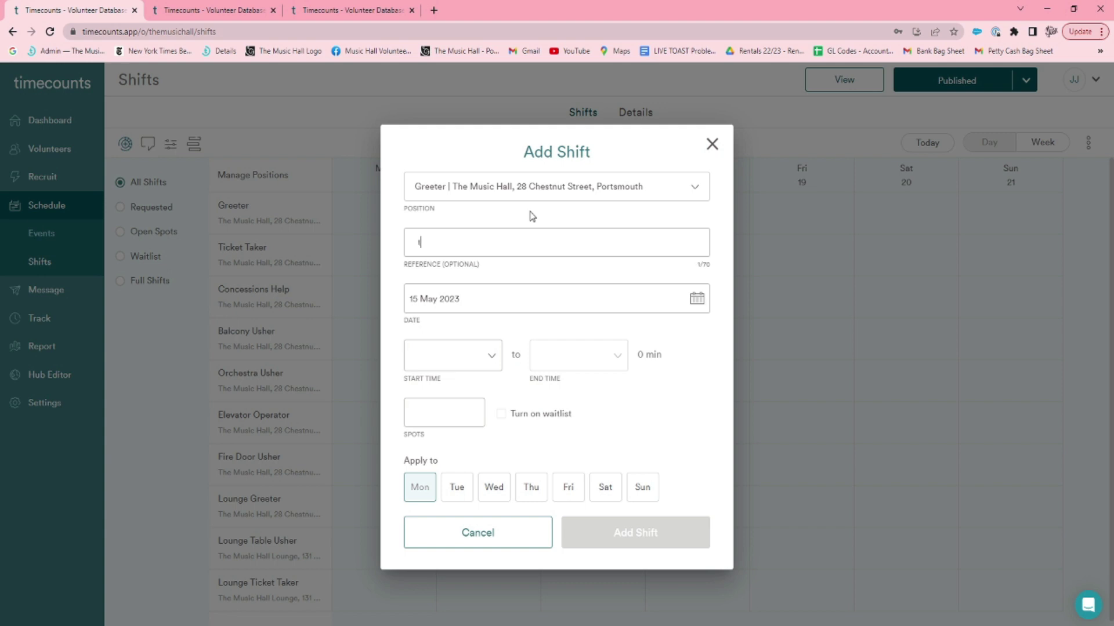
text(est event - Historic Theater)
Set the shift to 11:30am–12:00pm with 2 spots and the waitlist on.
click(485, 355)
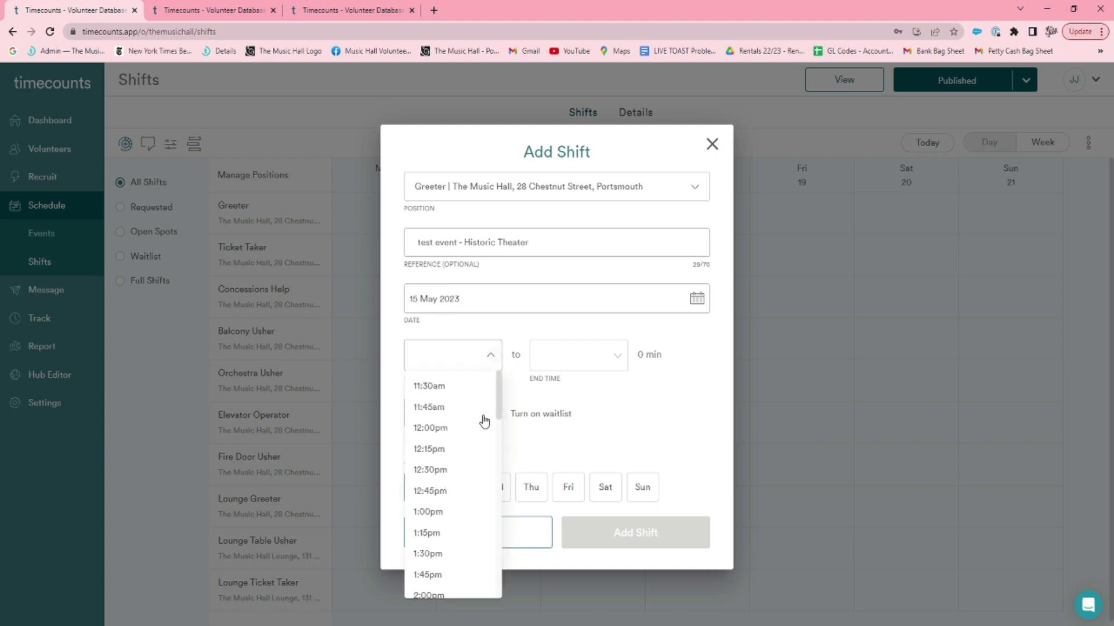
click(467, 391)
click(615, 358)
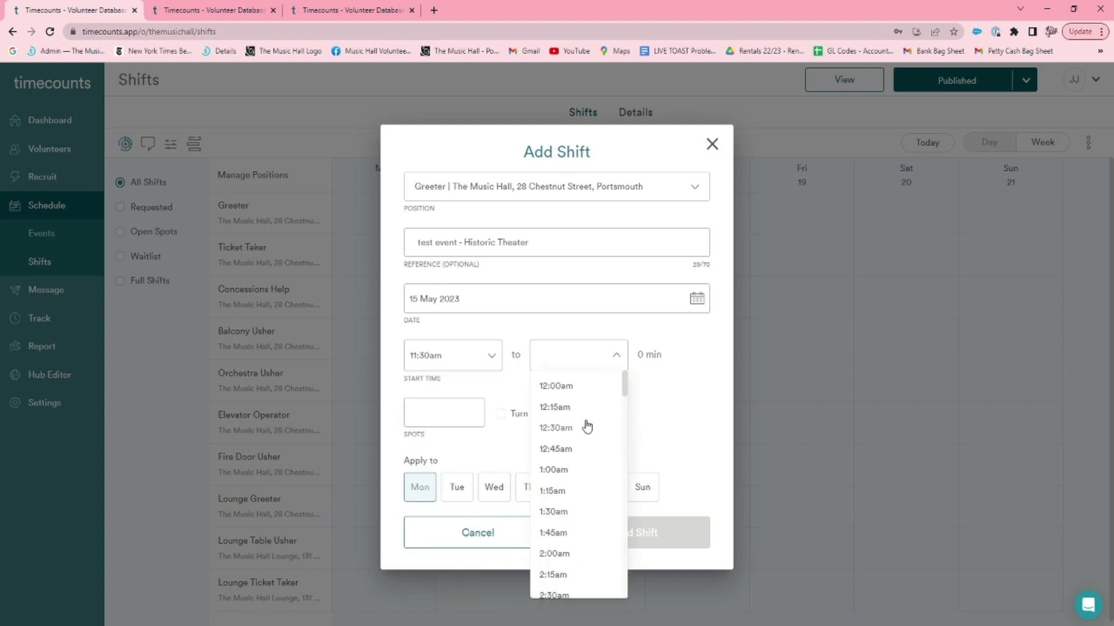
scroll(587, 427, down, 4)
scroll(594, 416, down, 12)
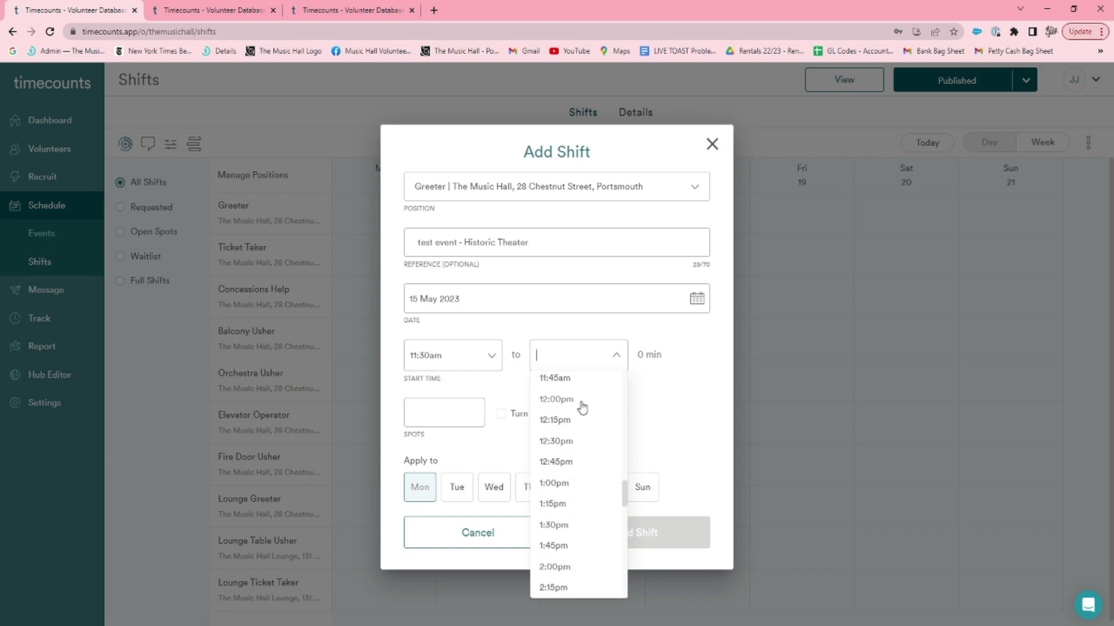
click(582, 408)
click(471, 409)
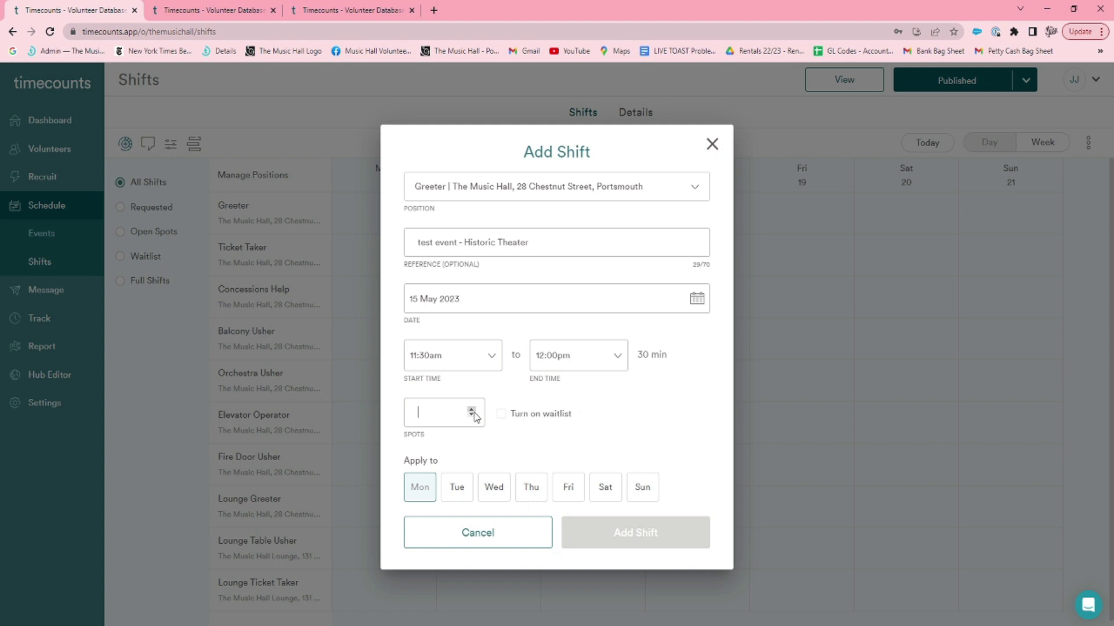
click(471, 409)
click(501, 414)
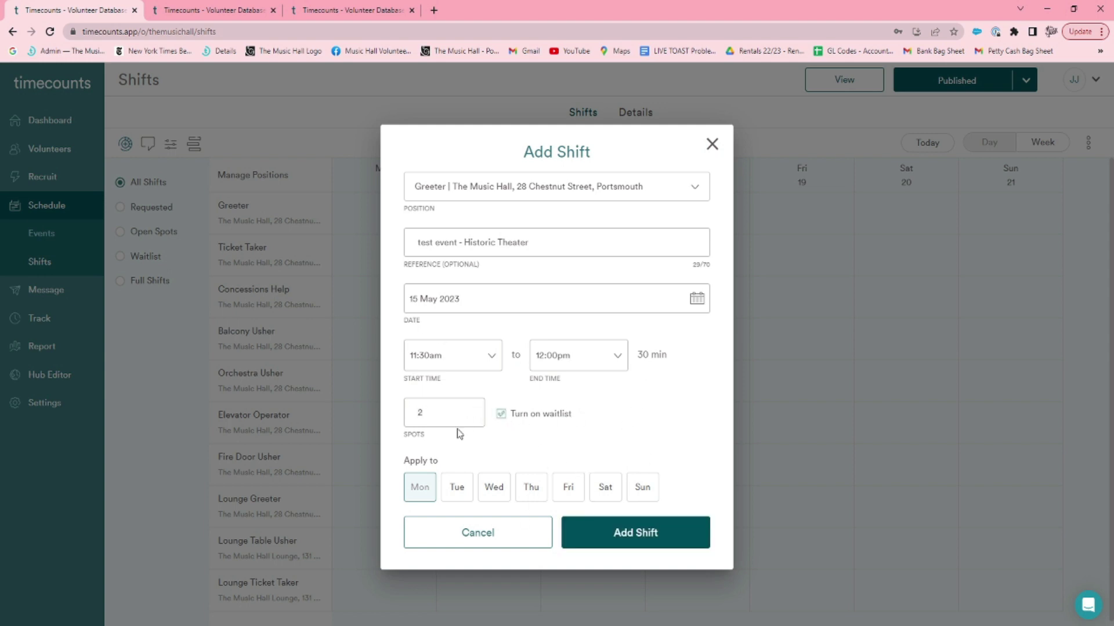
Keep the date 15 May 2023, apply the shift to Monday only, and add it.
click(697, 299)
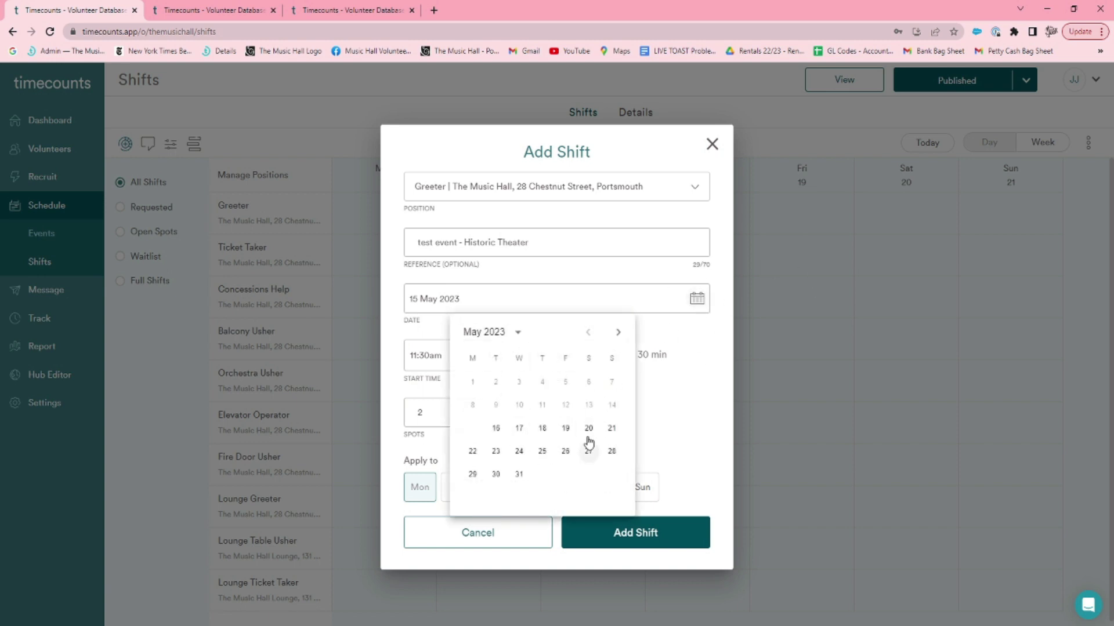
click(707, 358)
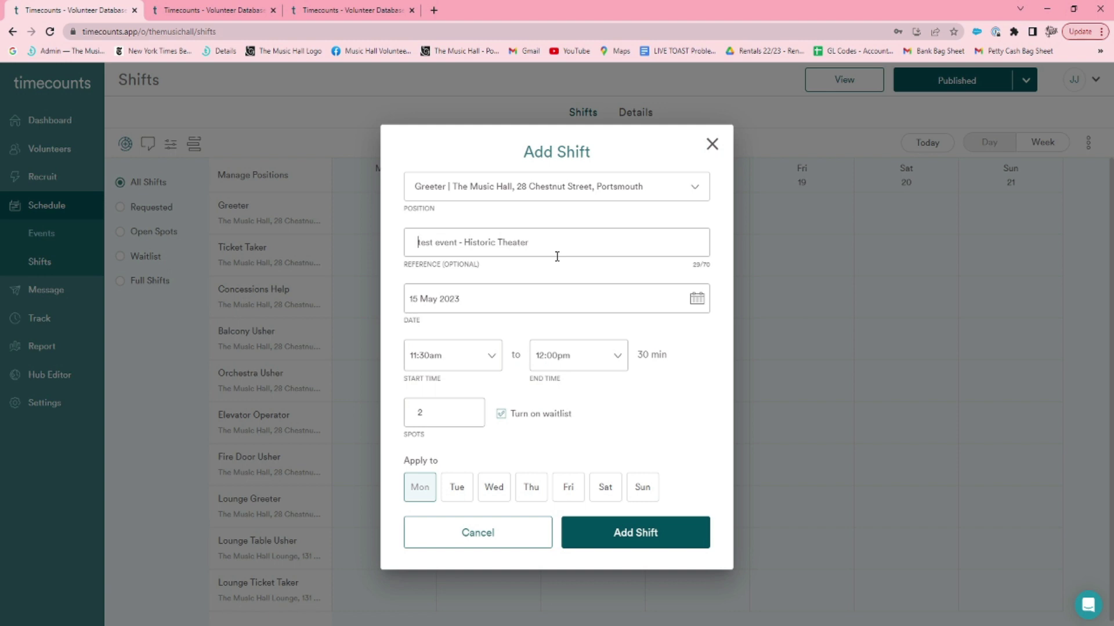
click(457, 487)
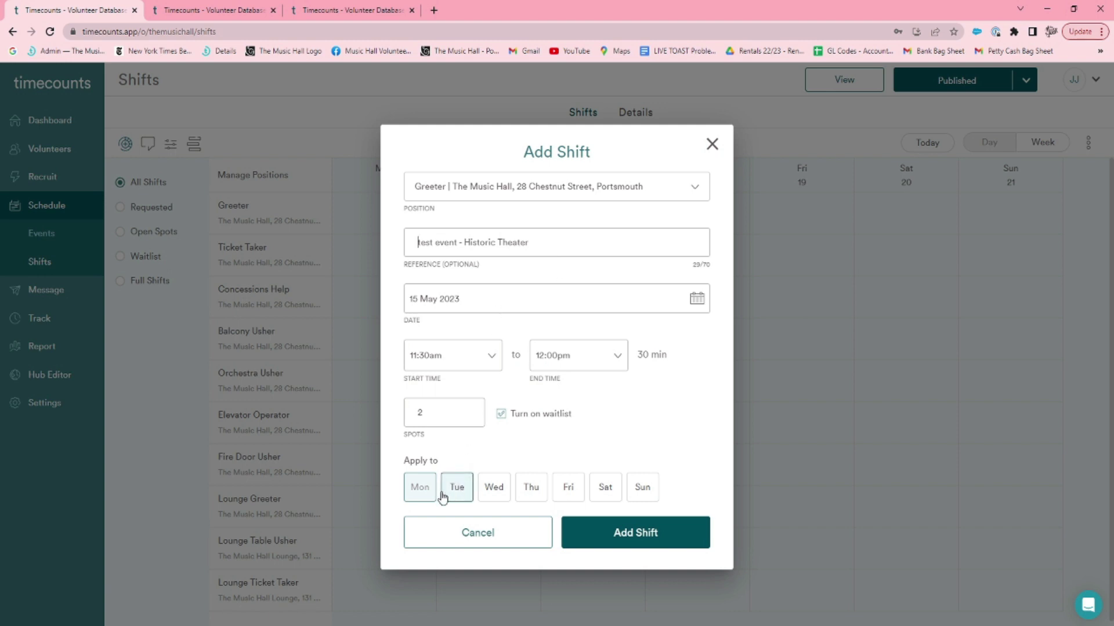
click(500, 492)
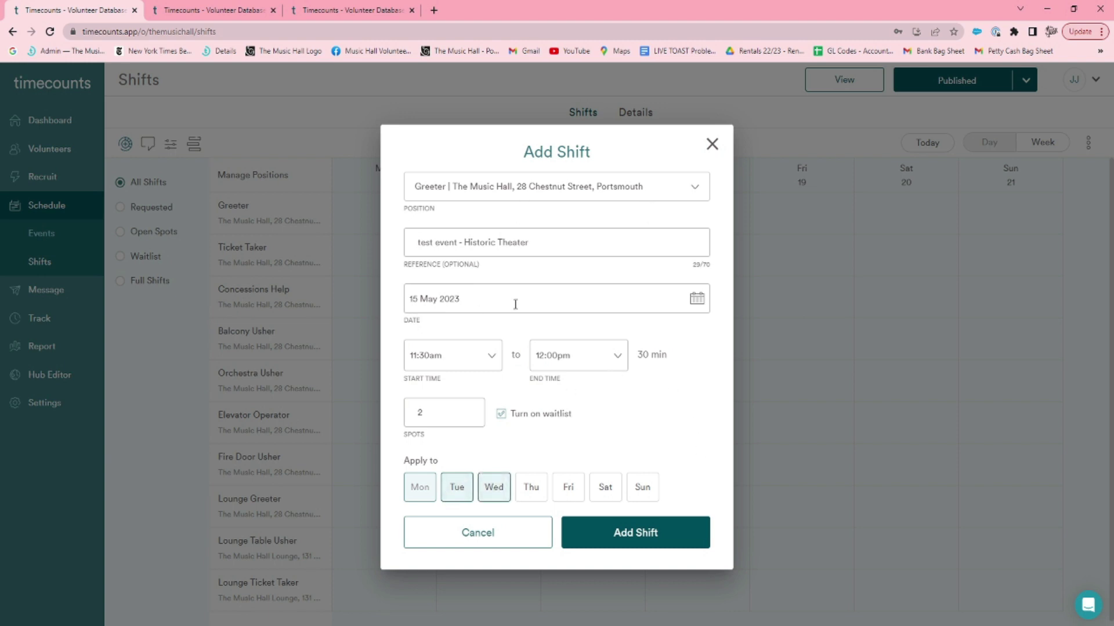
click(497, 494)
click(464, 490)
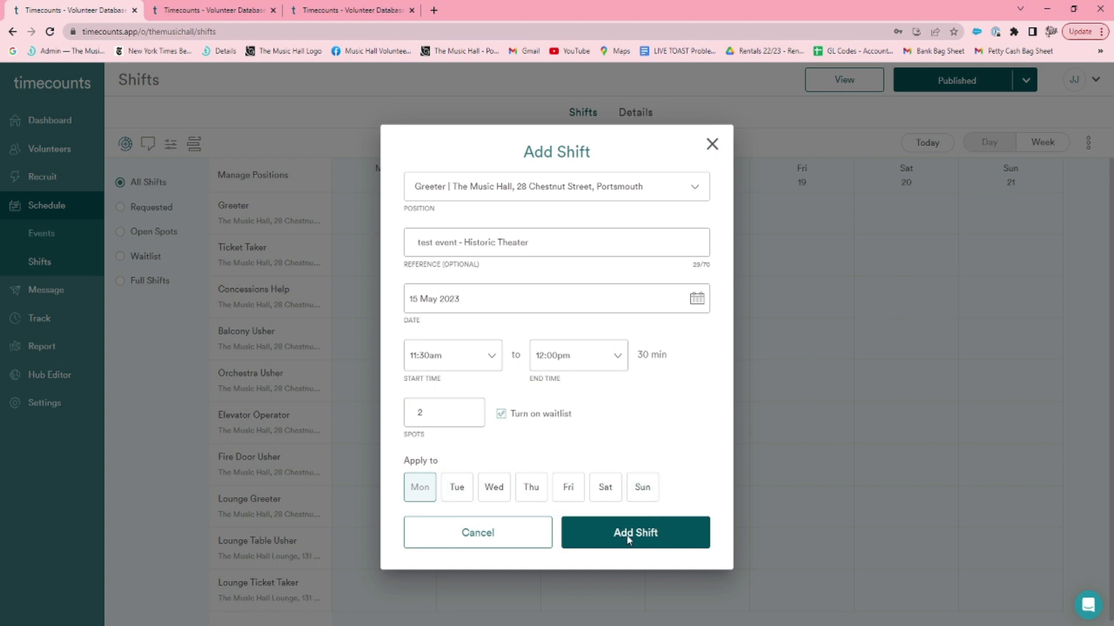
click(658, 541)
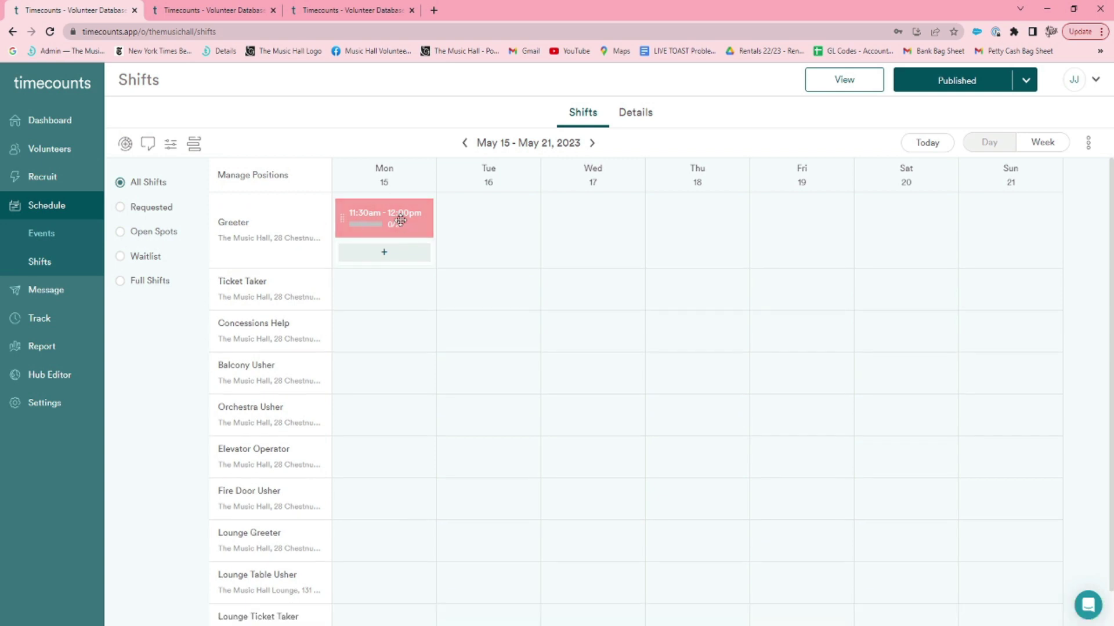
Discard a new Greeter shift form for Mon 15, then view the existing Greeter shift's details.
click(384, 255)
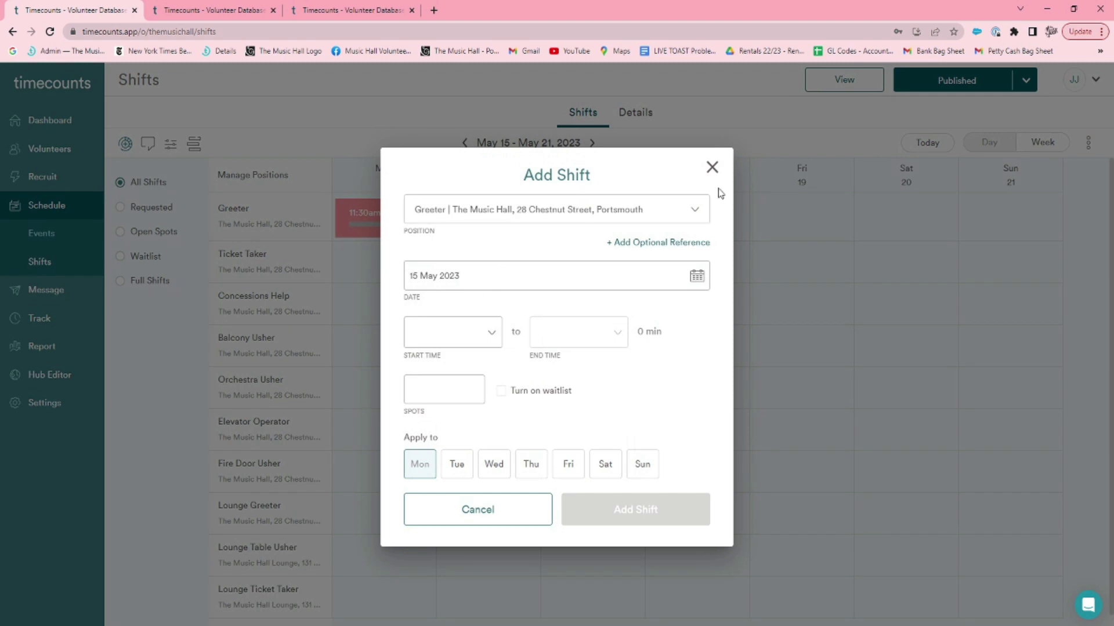
click(713, 168)
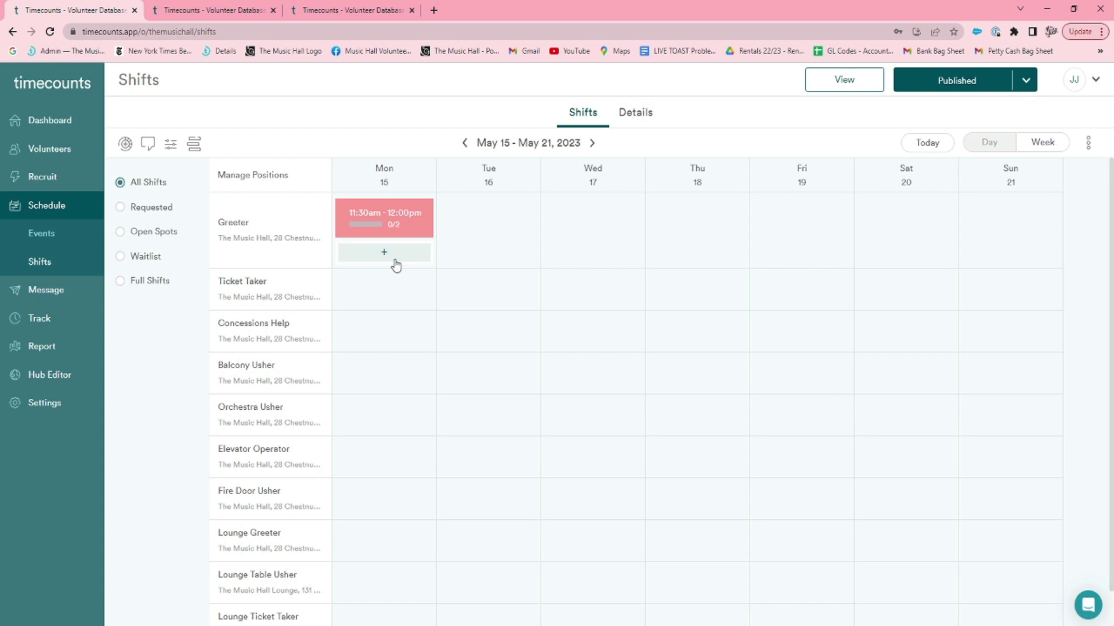
click(400, 219)
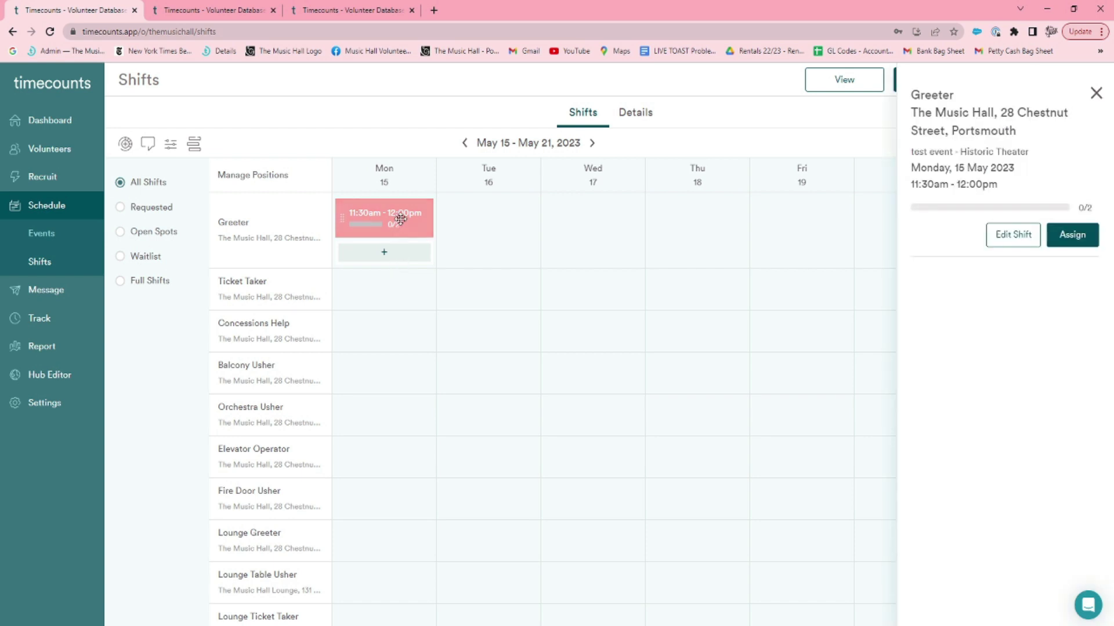
Check the May 15 Greeter shift appears on the hub's Shift Signup schedule, then close the hub.
click(209, 10)
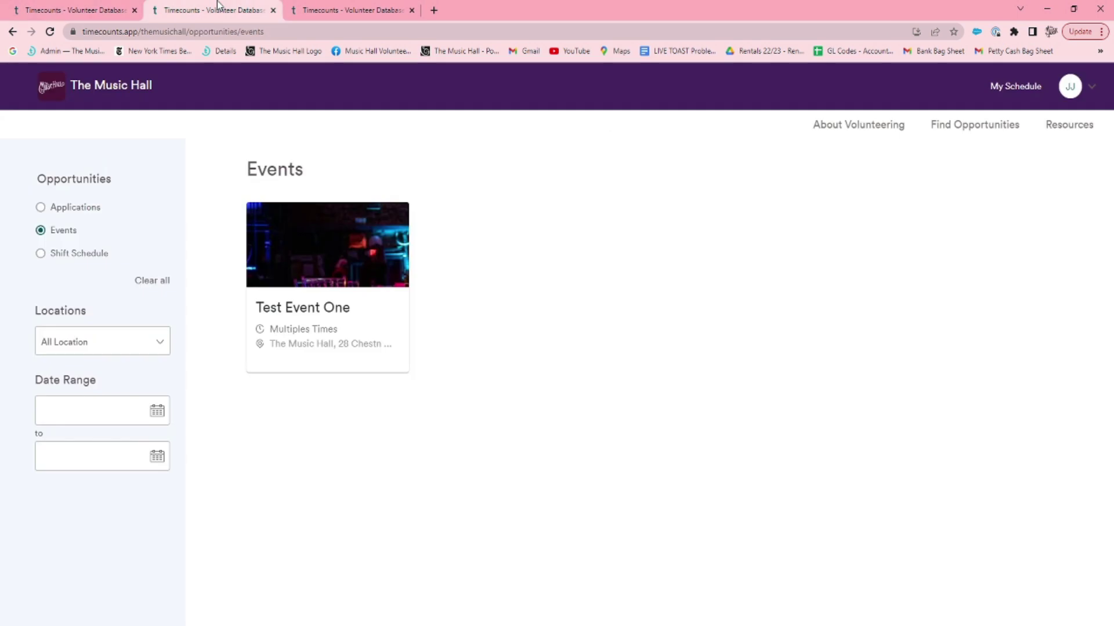
click(958, 131)
click(777, 338)
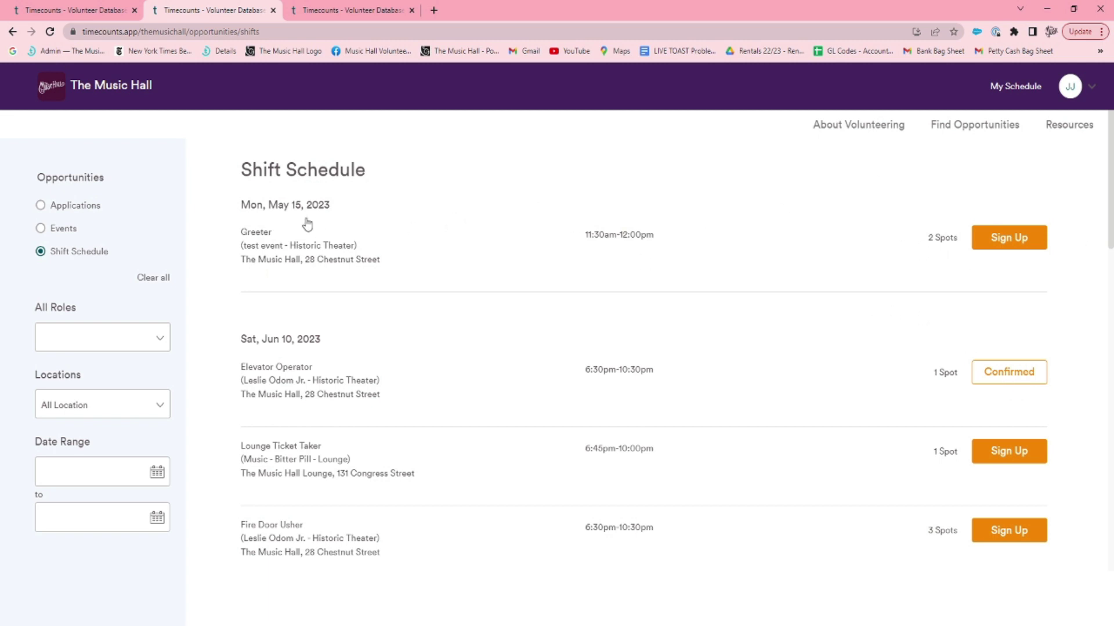
click(273, 10)
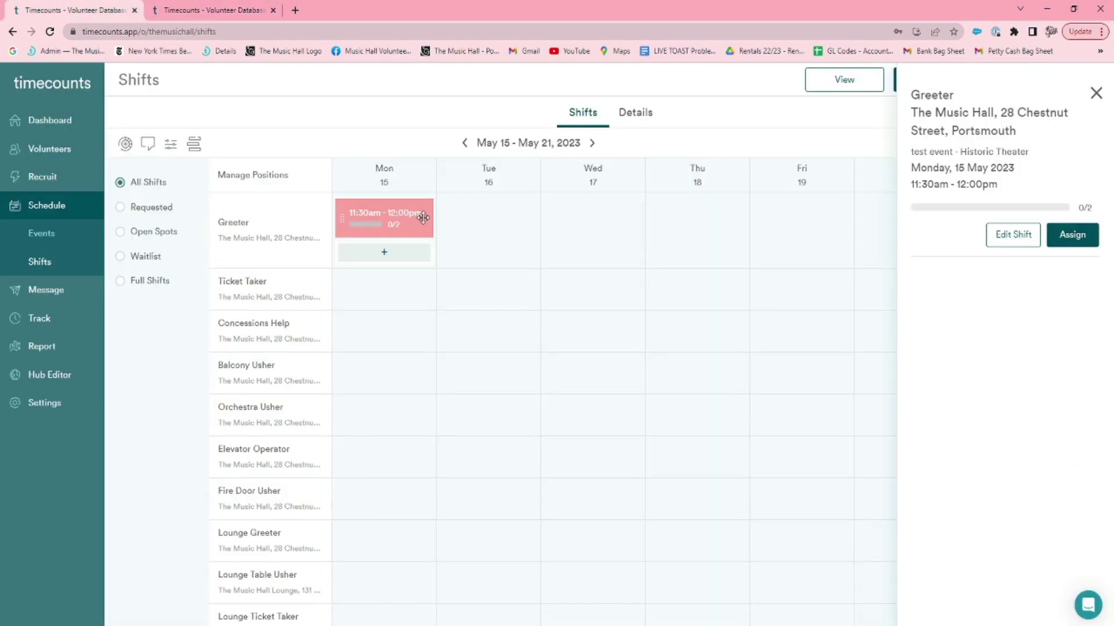
Search for a volunteer by name and assign them to the May 15 Greeter shift.
click(1007, 242)
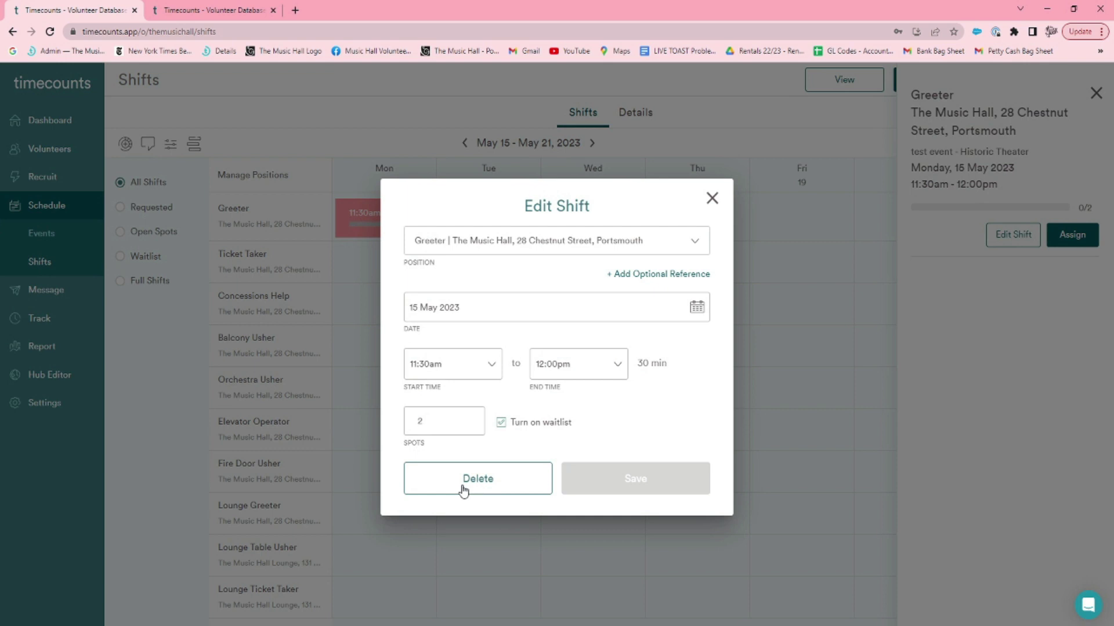
click(712, 198)
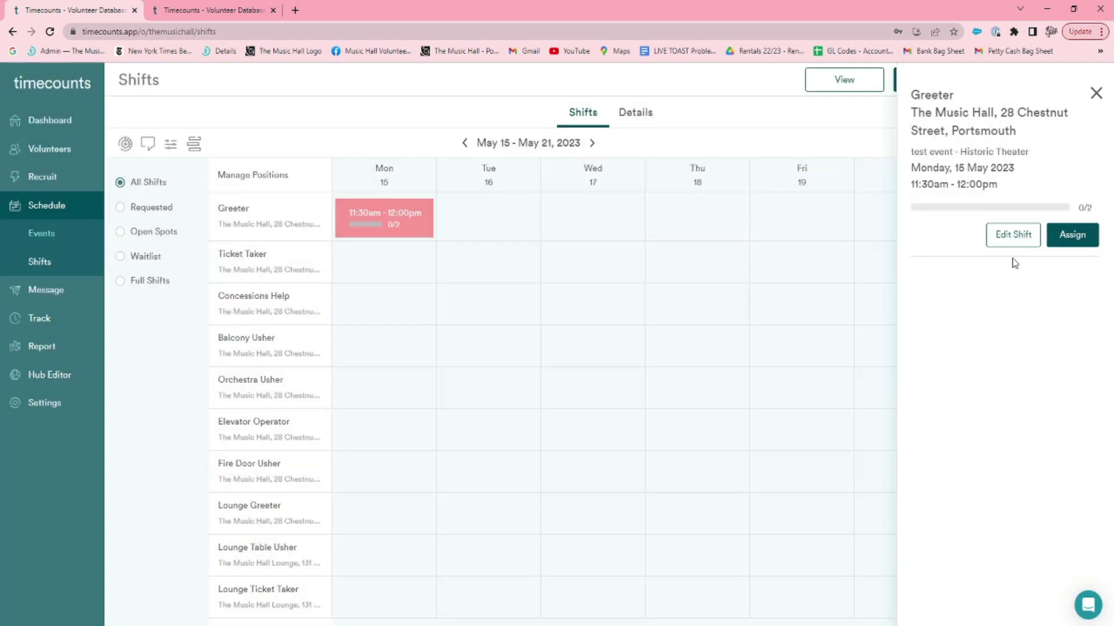
click(1092, 245)
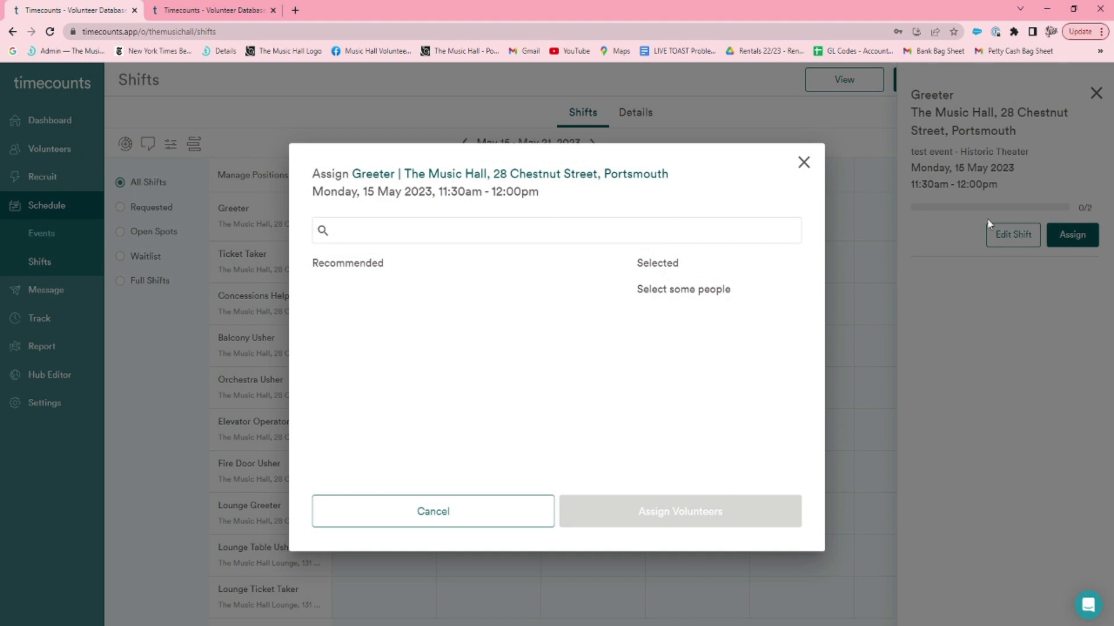
text(jonn)
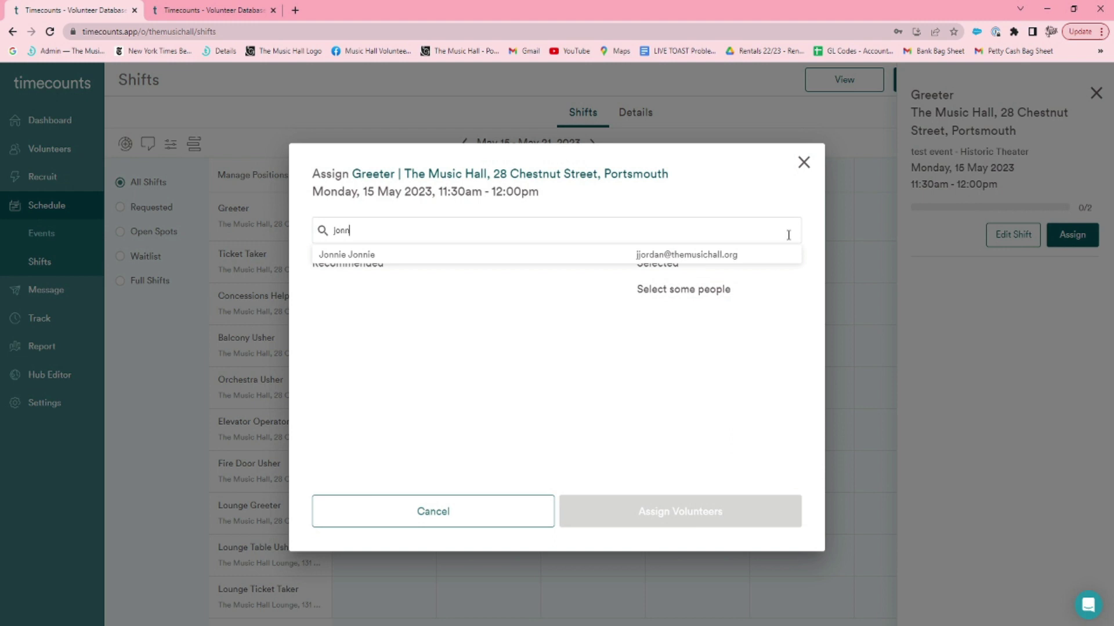
click(604, 253)
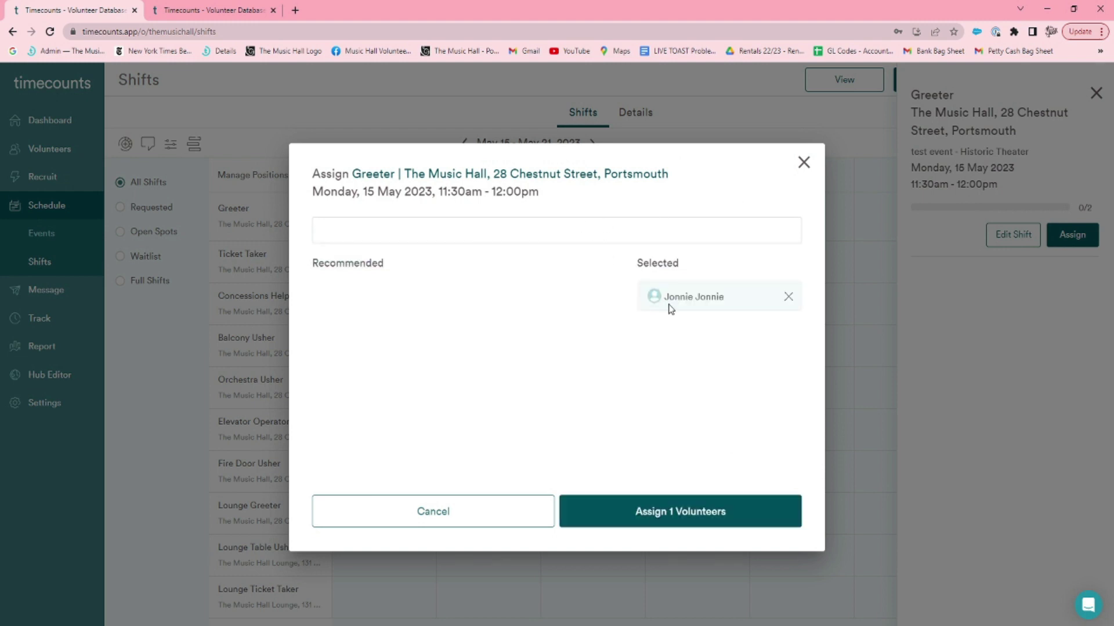
click(638, 522)
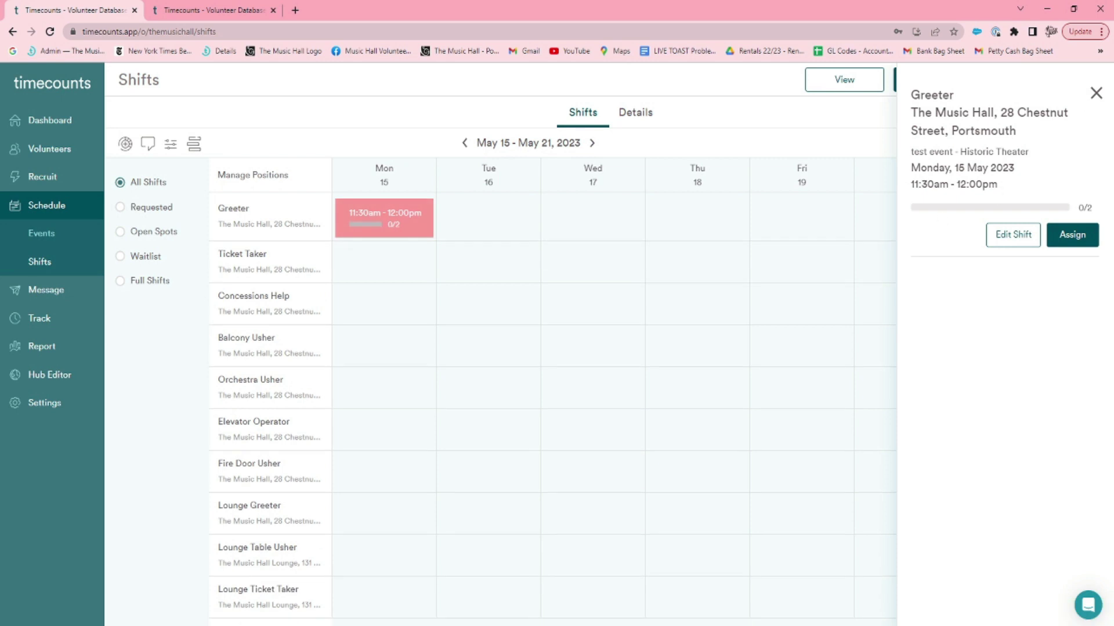
Verify the Greeter shift shows Confirmed on the hub's Shift Signup, then refresh the admin calendar to 1/2.
click(1097, 93)
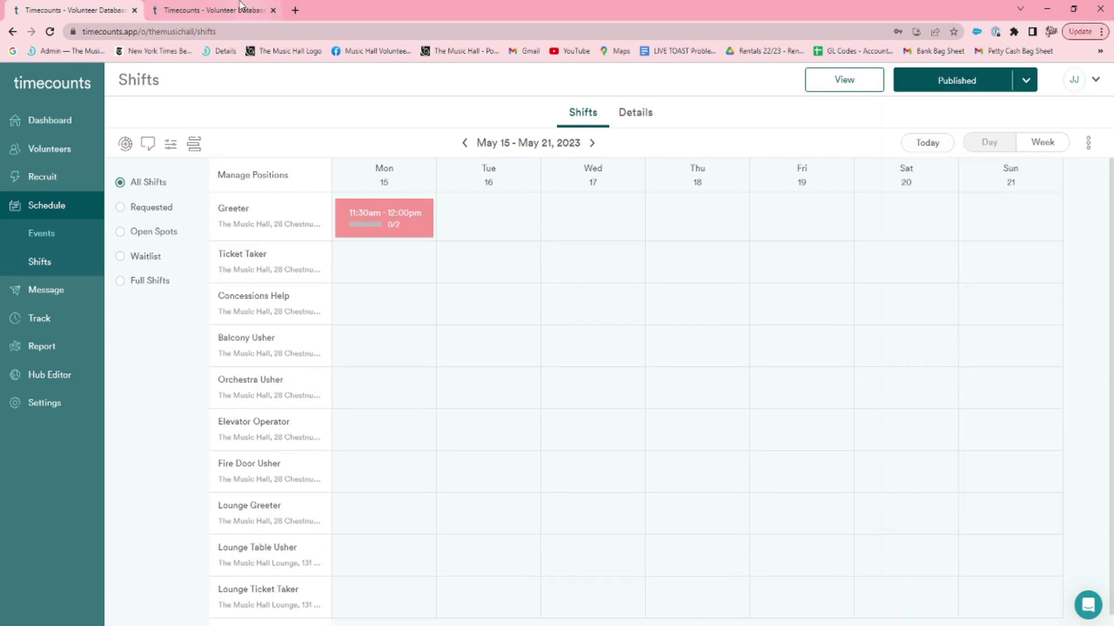
click(214, 10)
click(960, 125)
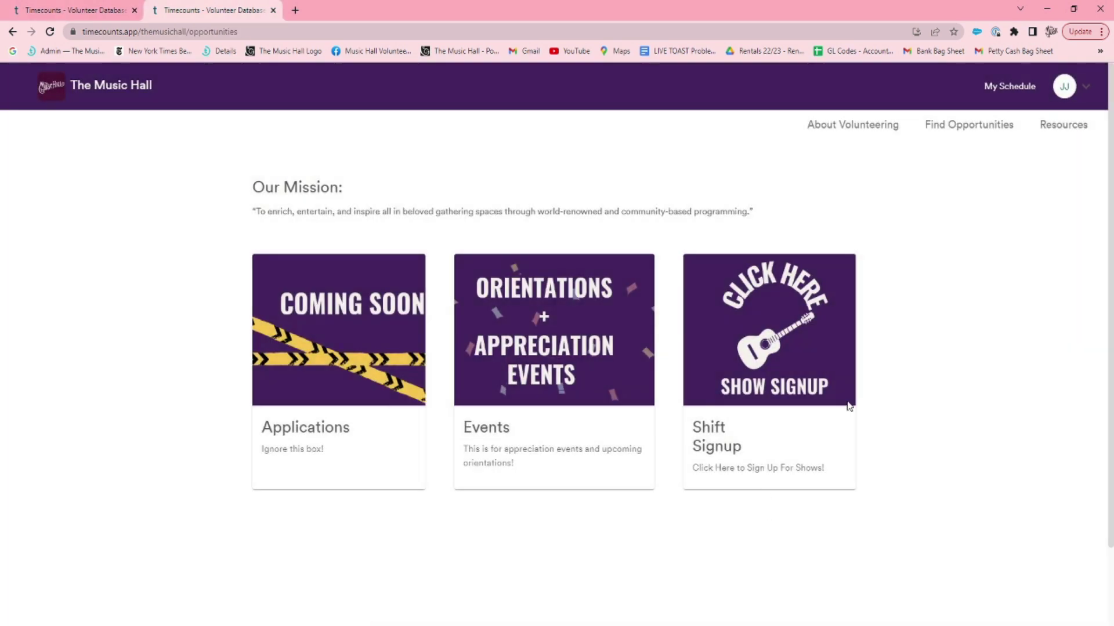
click(770, 343)
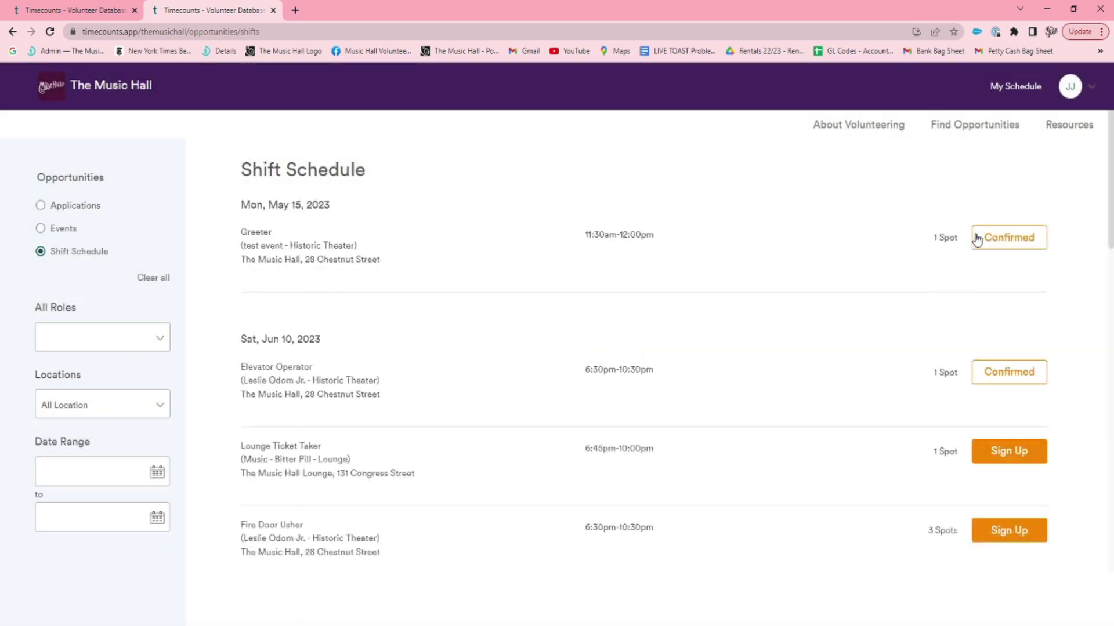
key(ctrl+shift+Tab)
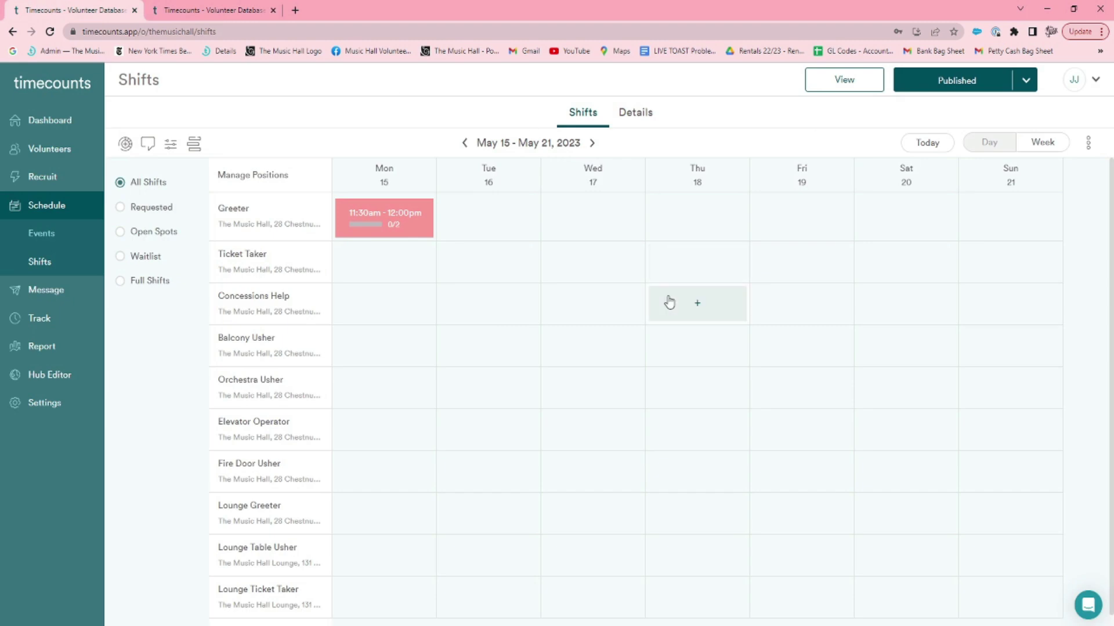
key(F5)
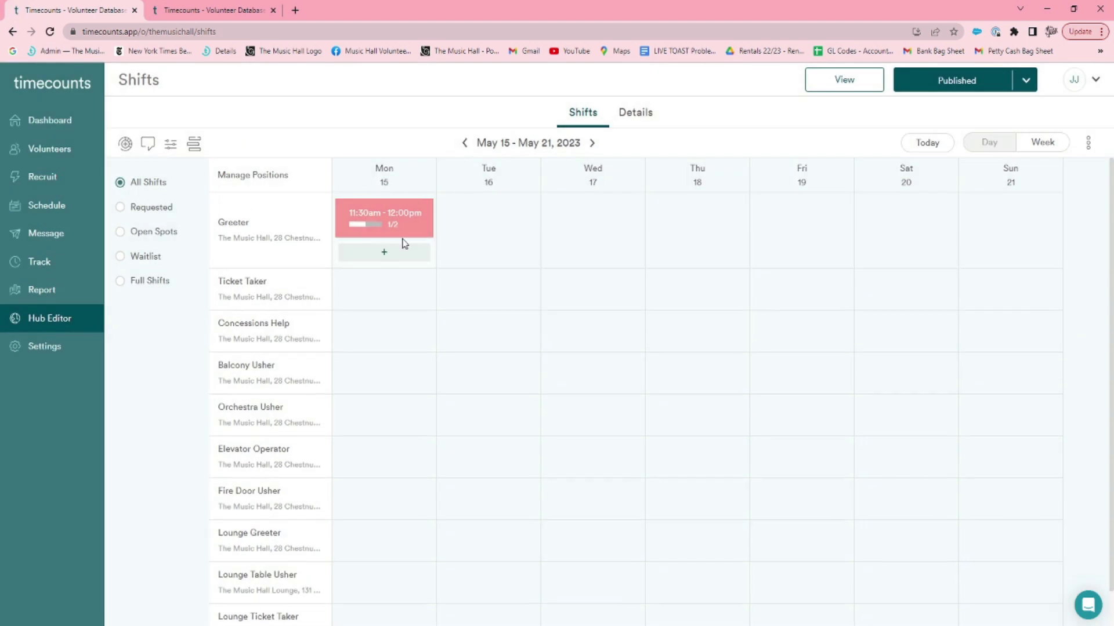
Delete the Monday 15 May Greeter shift via Edit Shift, confirming despite its assigned volunteer.
click(417, 211)
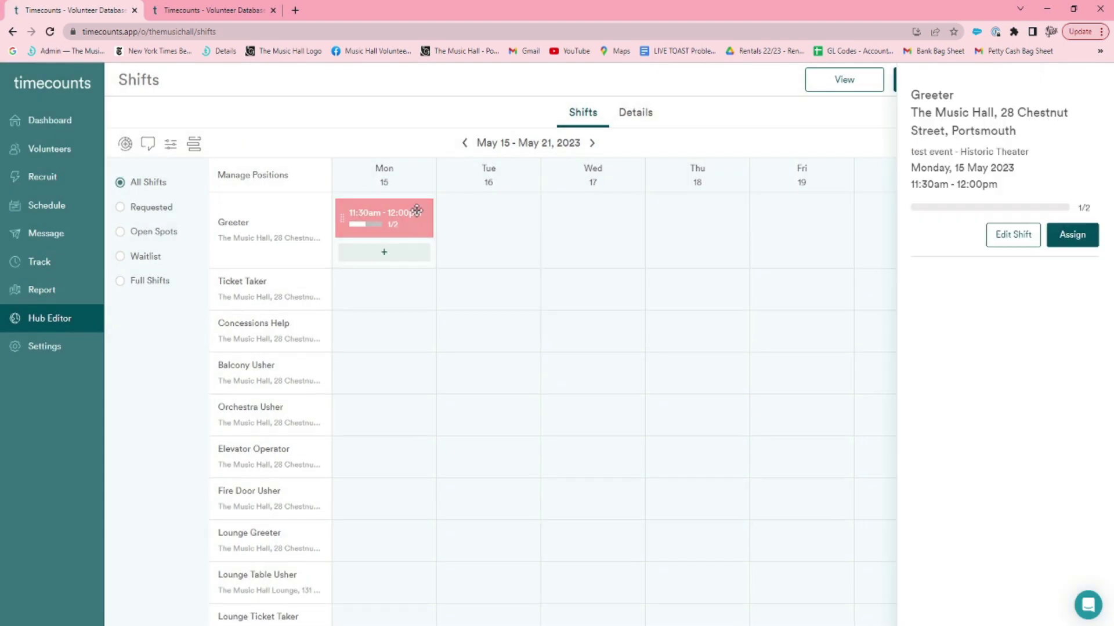
click(1002, 247)
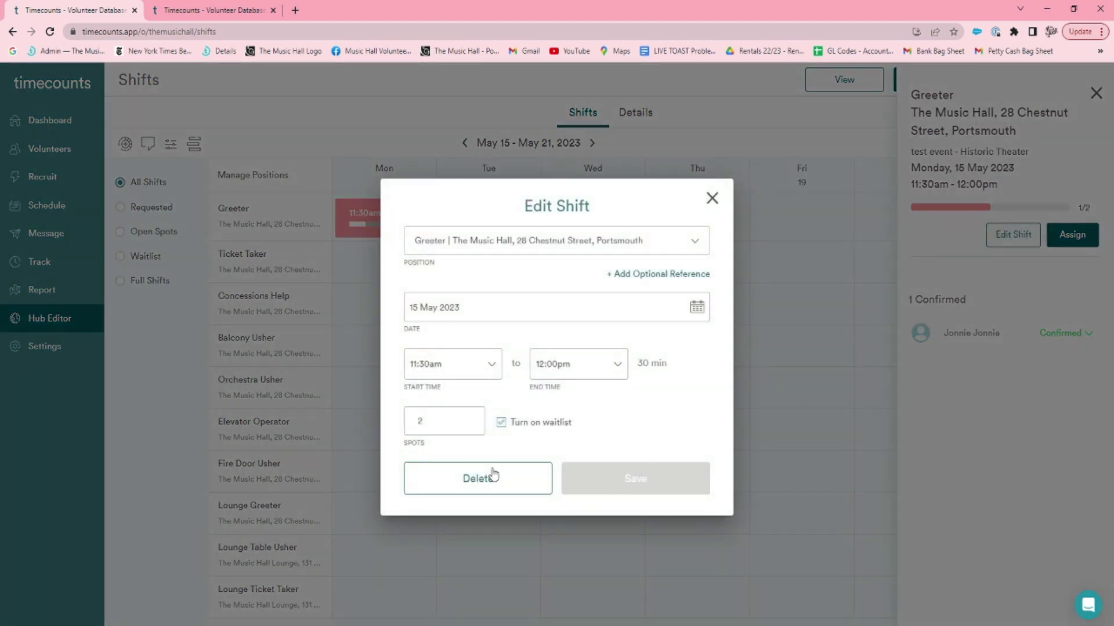
click(492, 476)
click(617, 425)
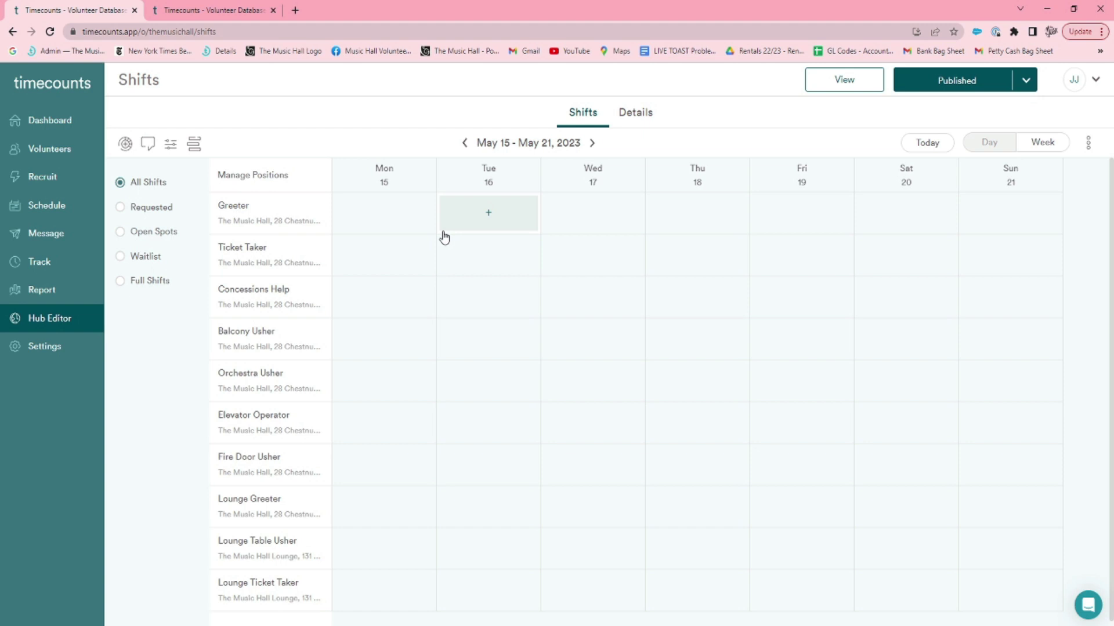
scroll(445, 391, down, 1)
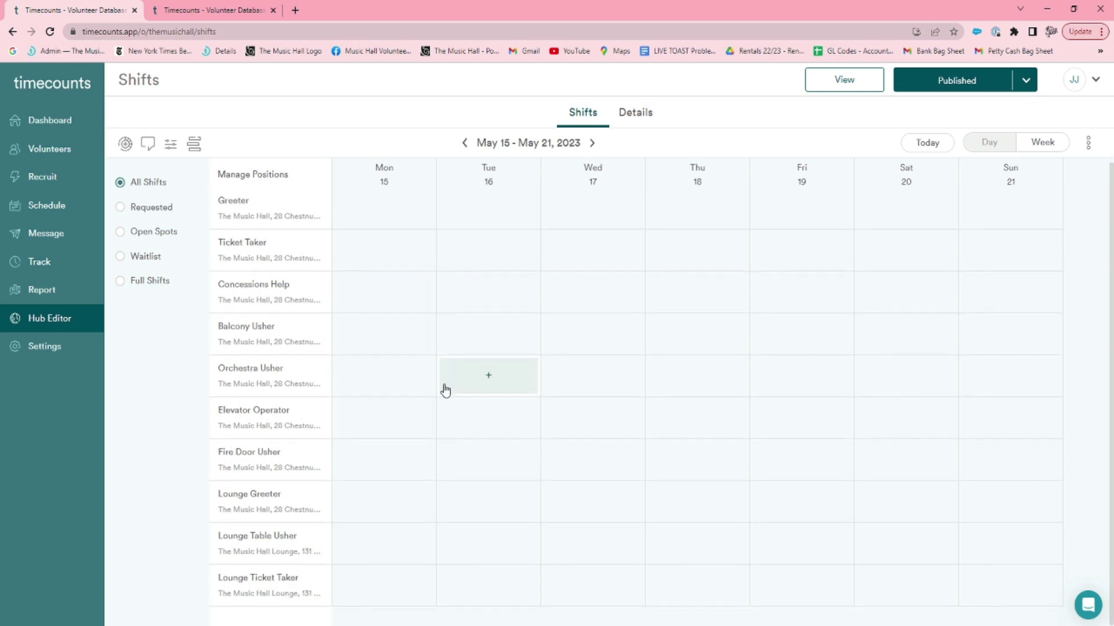
scroll(446, 391, up, 1)
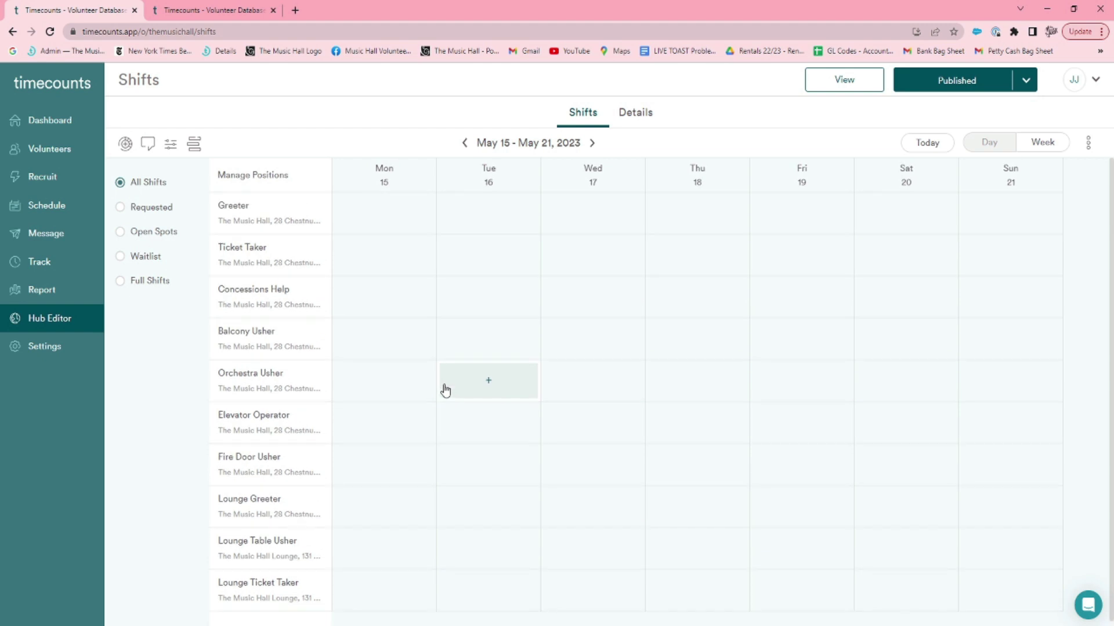